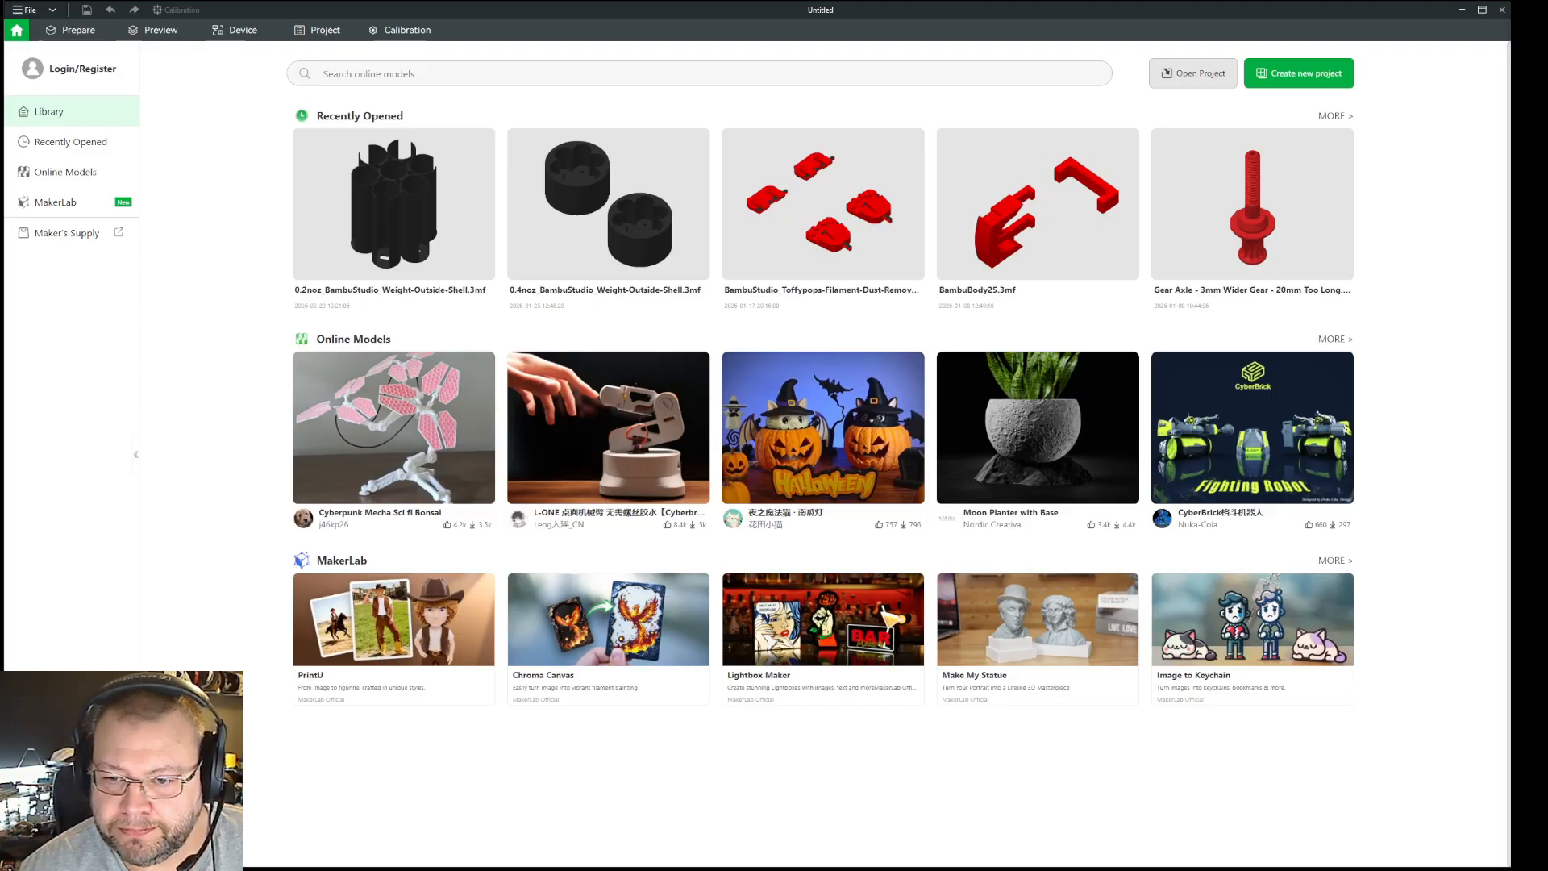
- Open the settings of the first PLA Basic filament in the Prepare workspace and locate its flow ratio
click(71, 31)
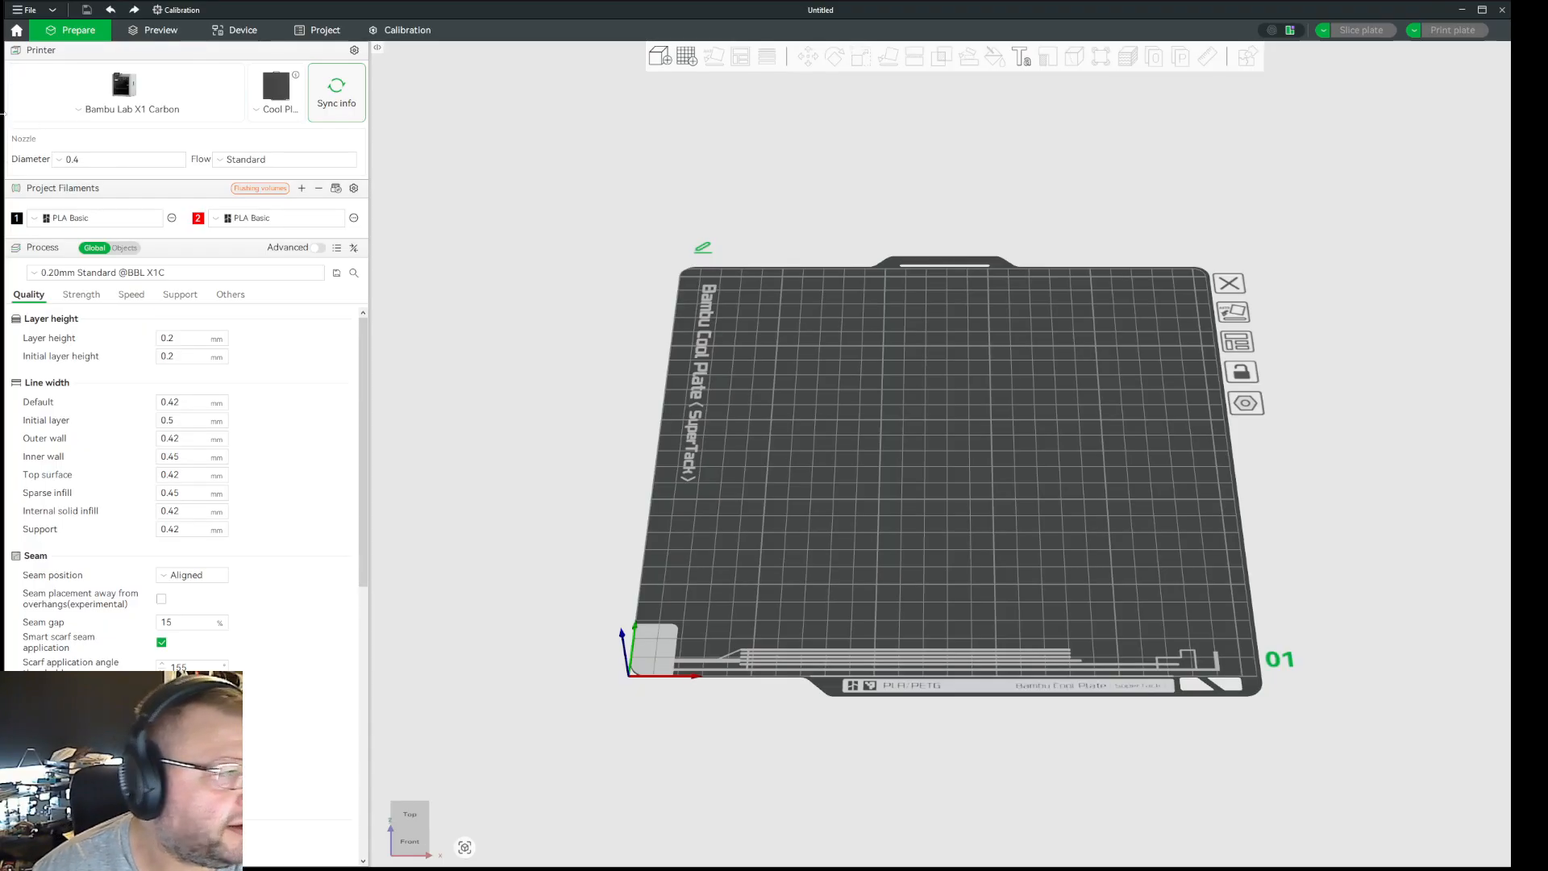
click(171, 219)
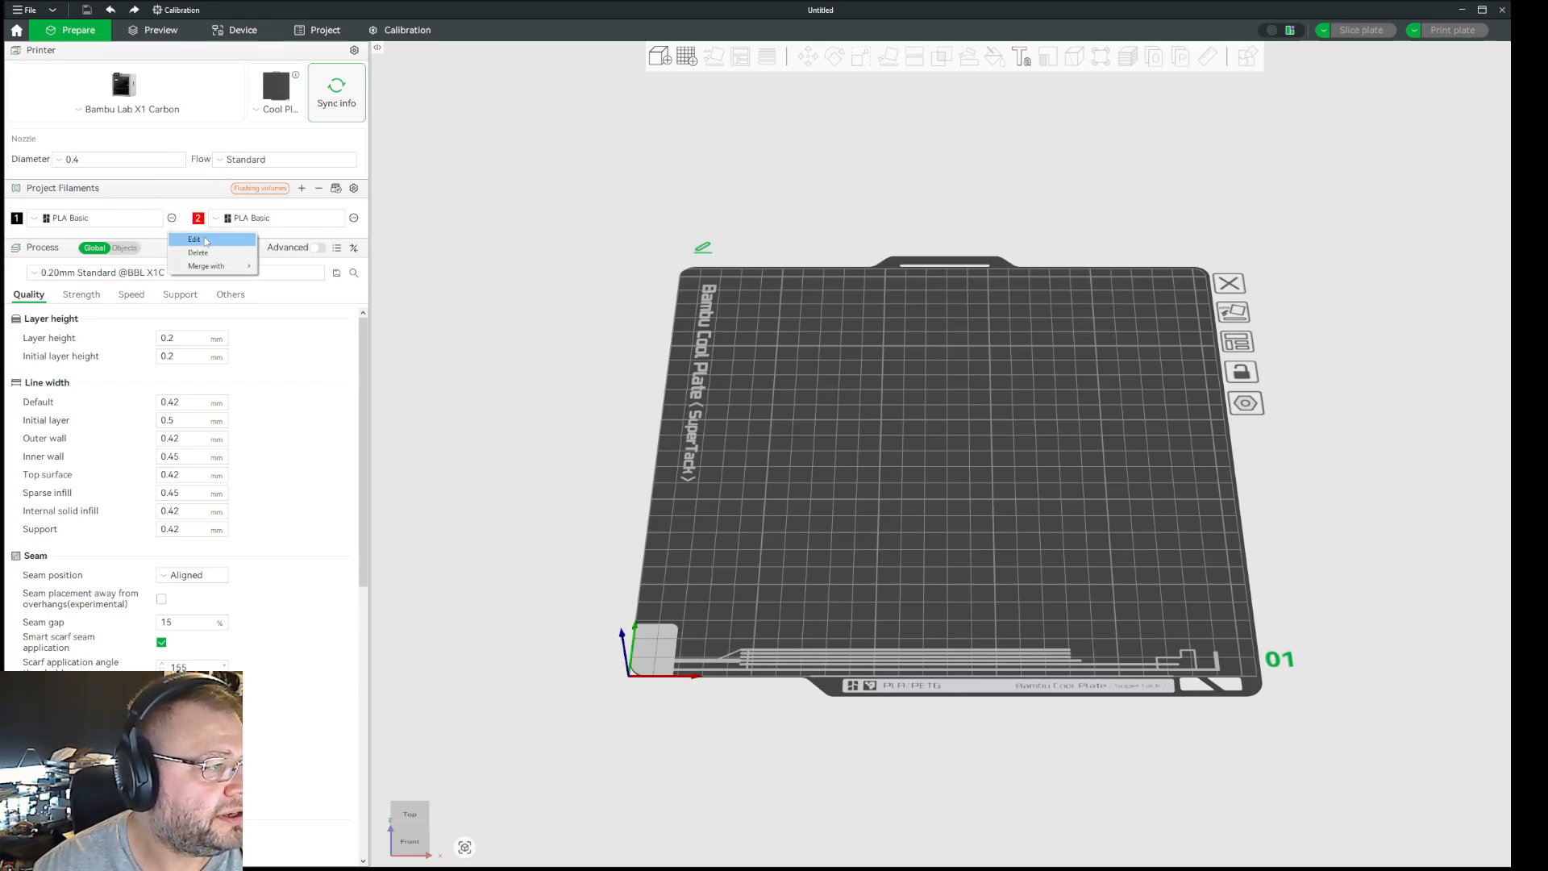
click(195, 239)
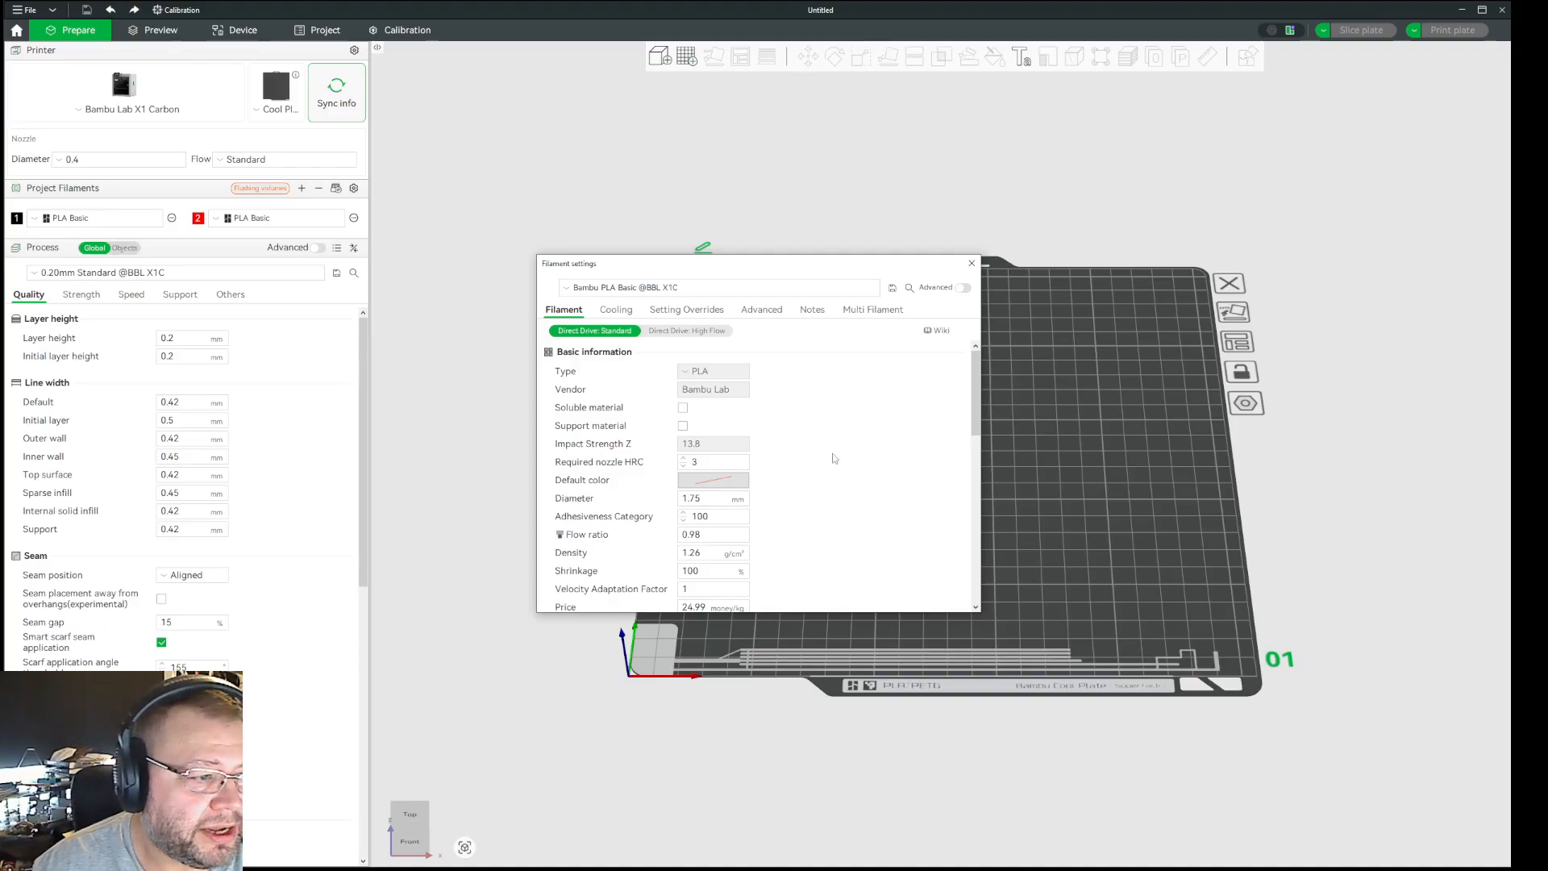
scroll(832, 453, down, 2)
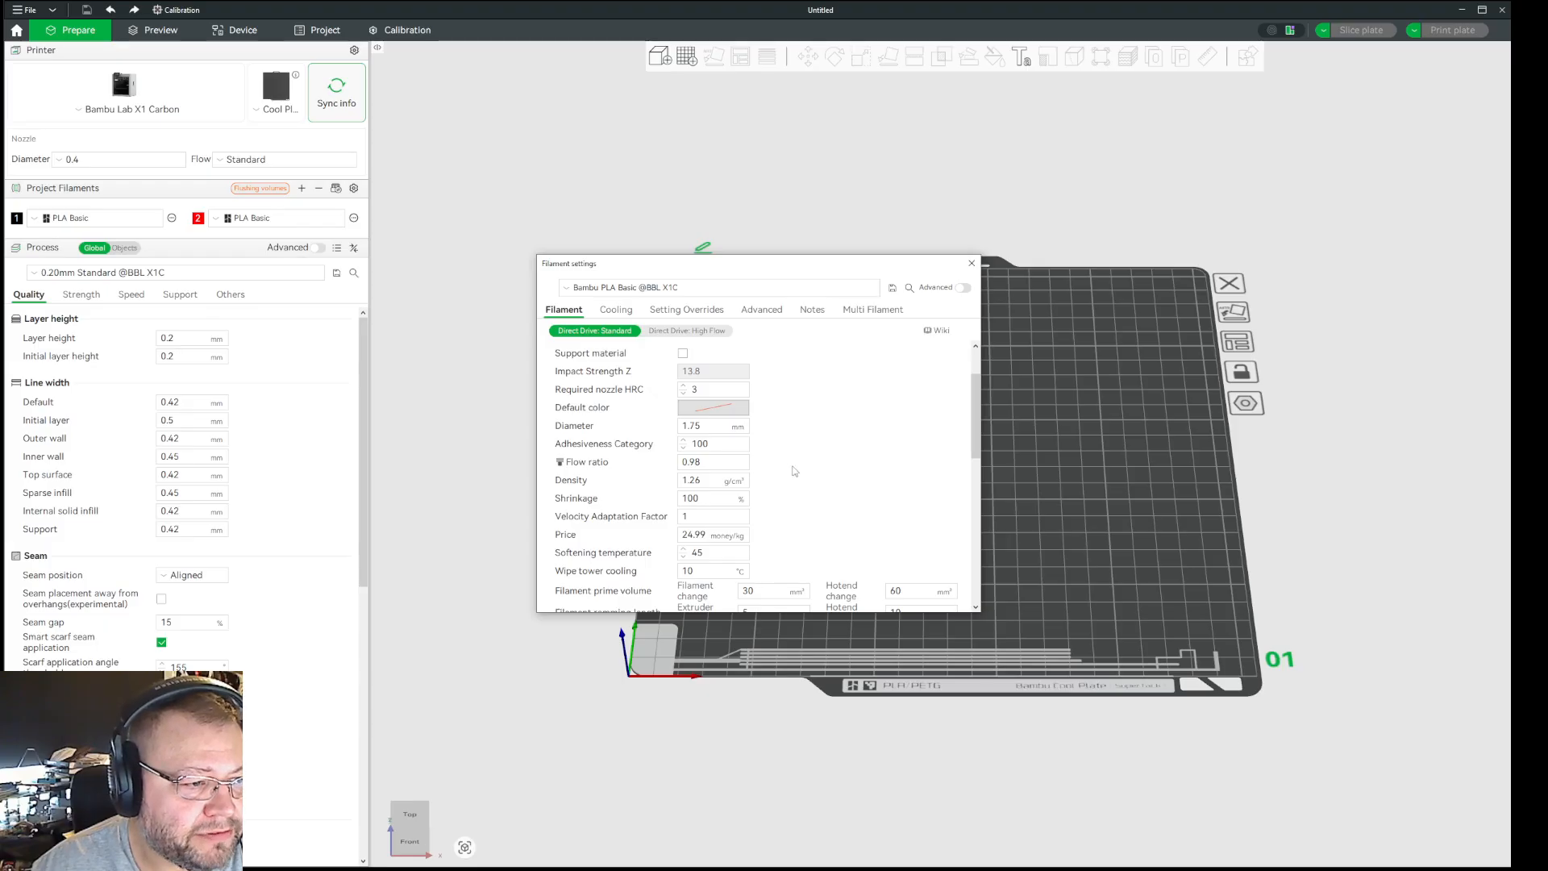
scroll(794, 470, down, 1)
scroll(827, 440, up, 2)
click(557, 317)
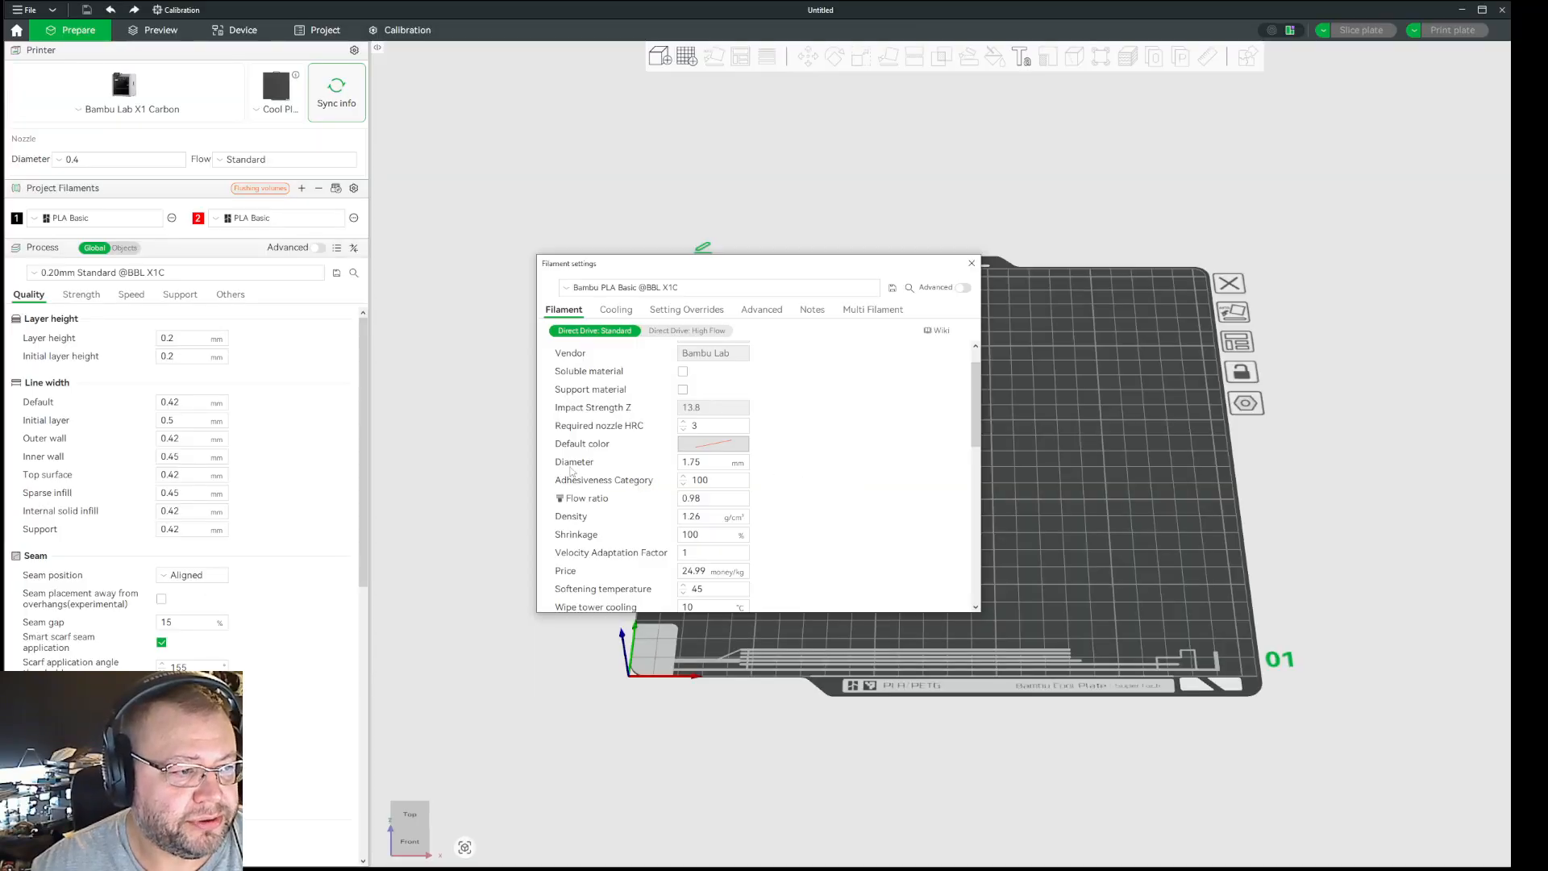
mouse_move(580, 504)
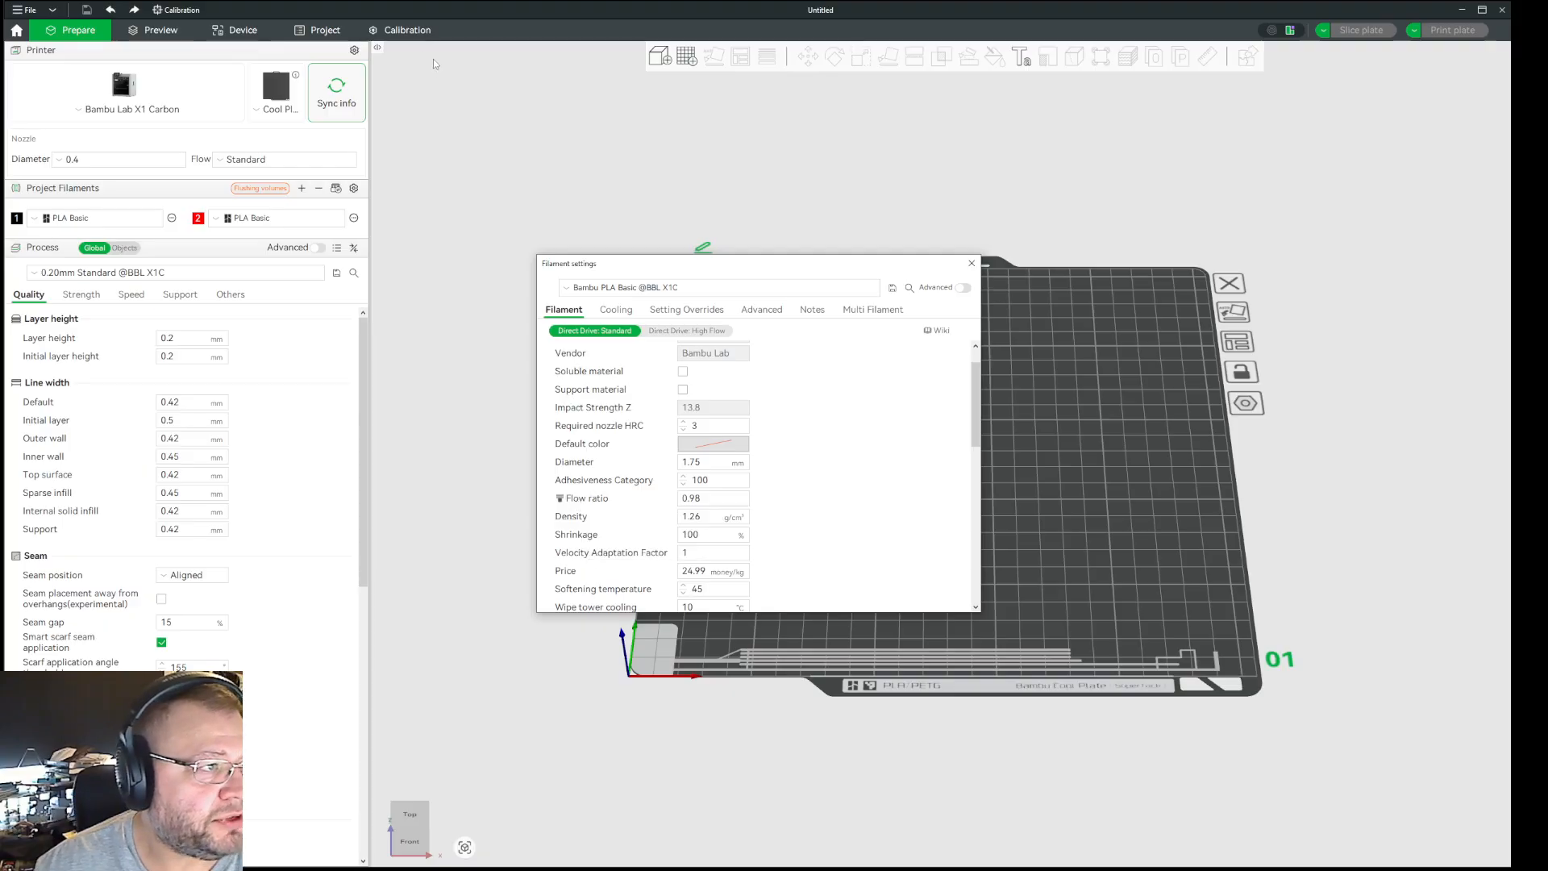
click(419, 34)
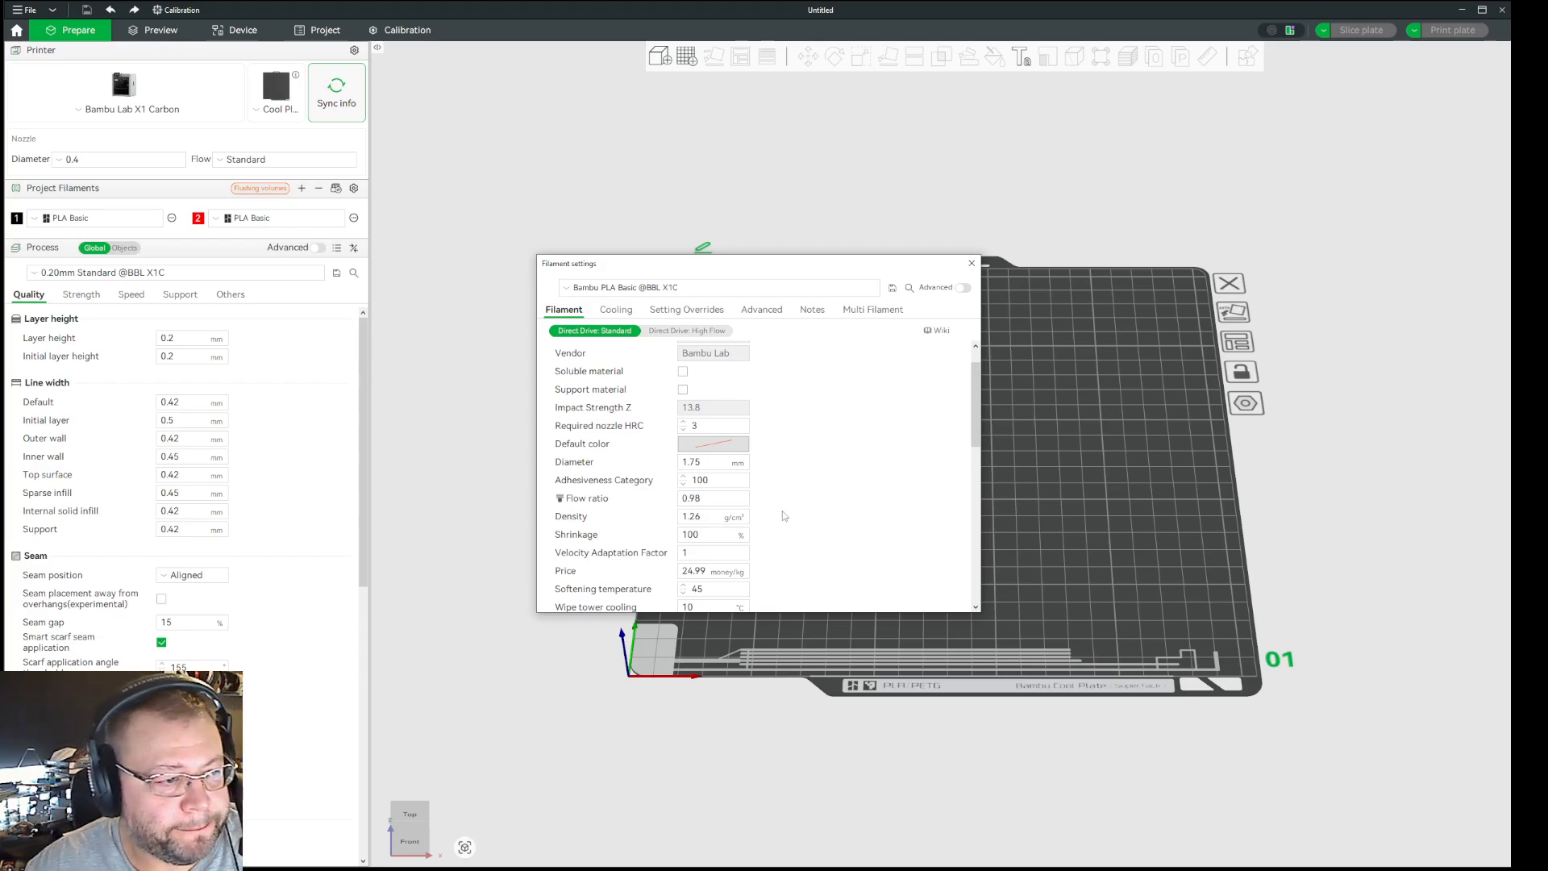
mouse_move(709, 499)
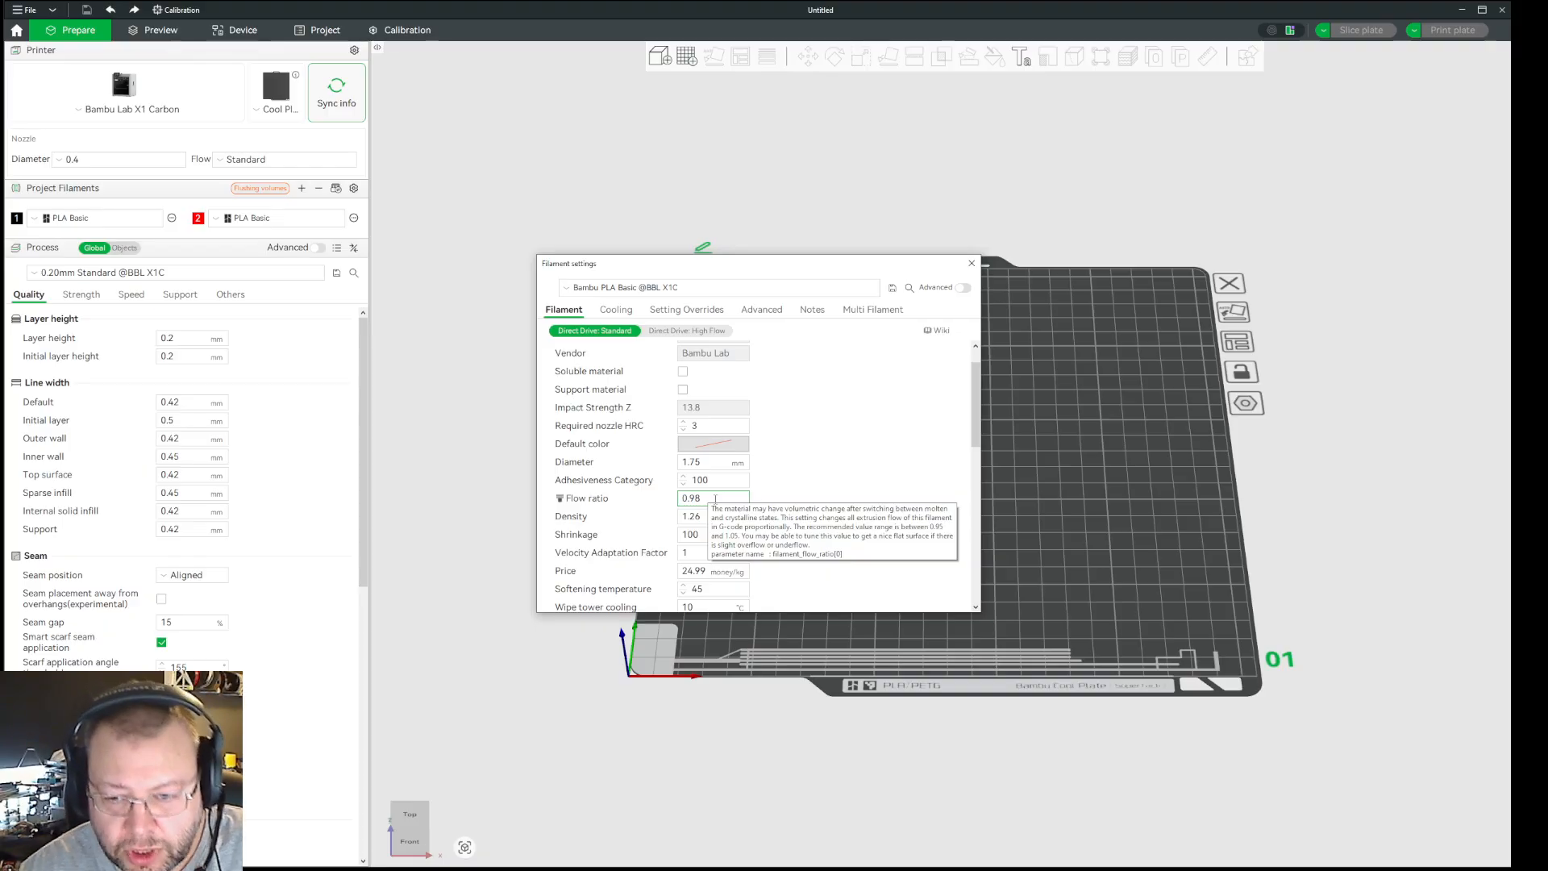
- Try a flow ratio of 1 for the PLA Basic filament and reset it to the preset value
double_click(715, 500)
text(1)
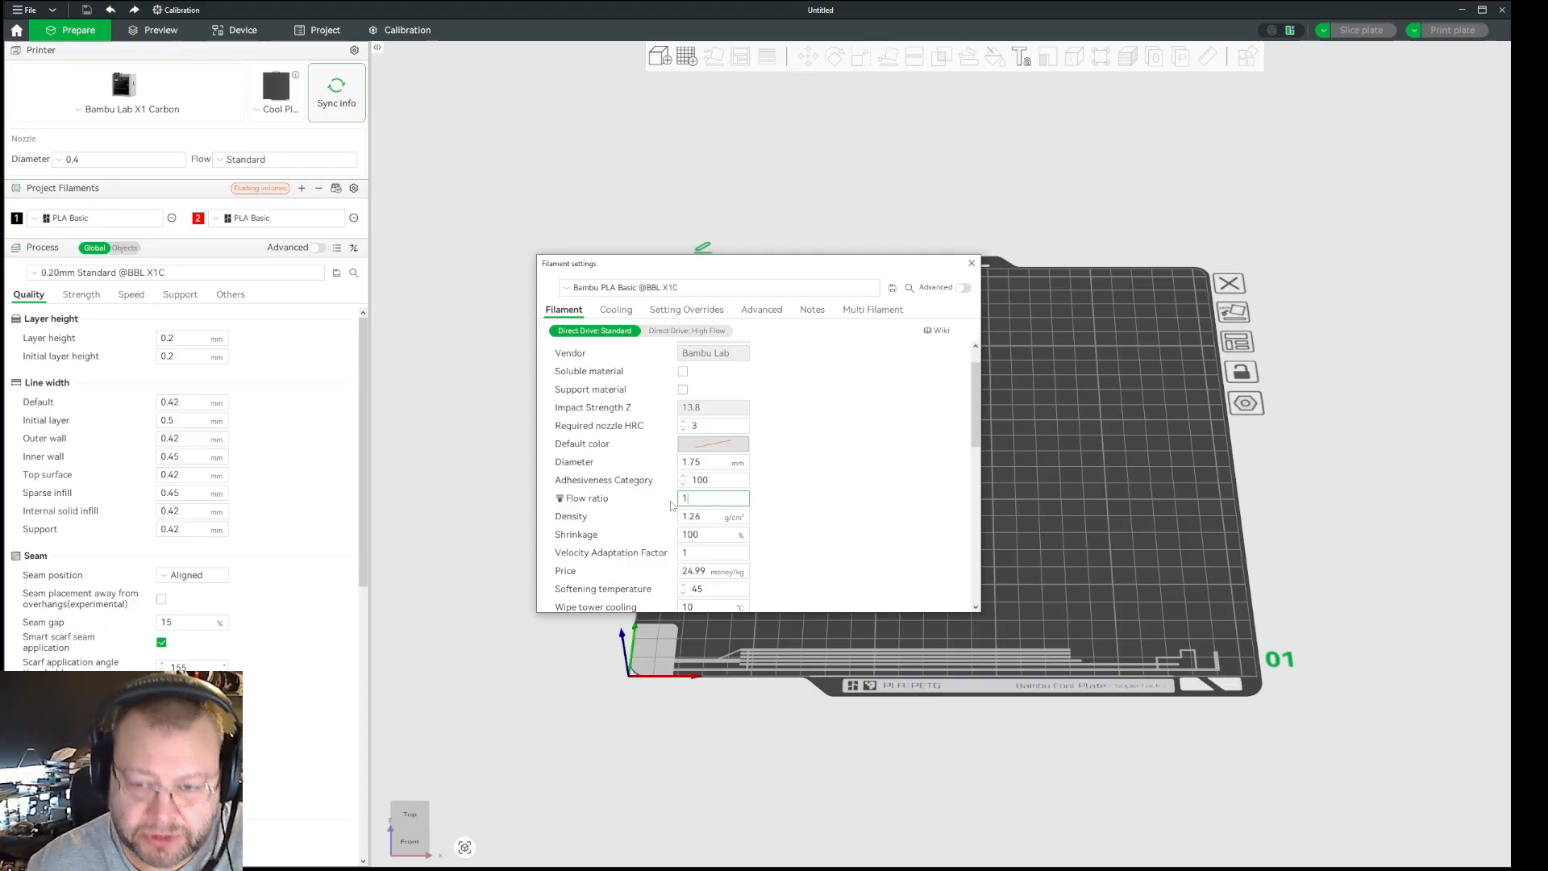
click(894, 510)
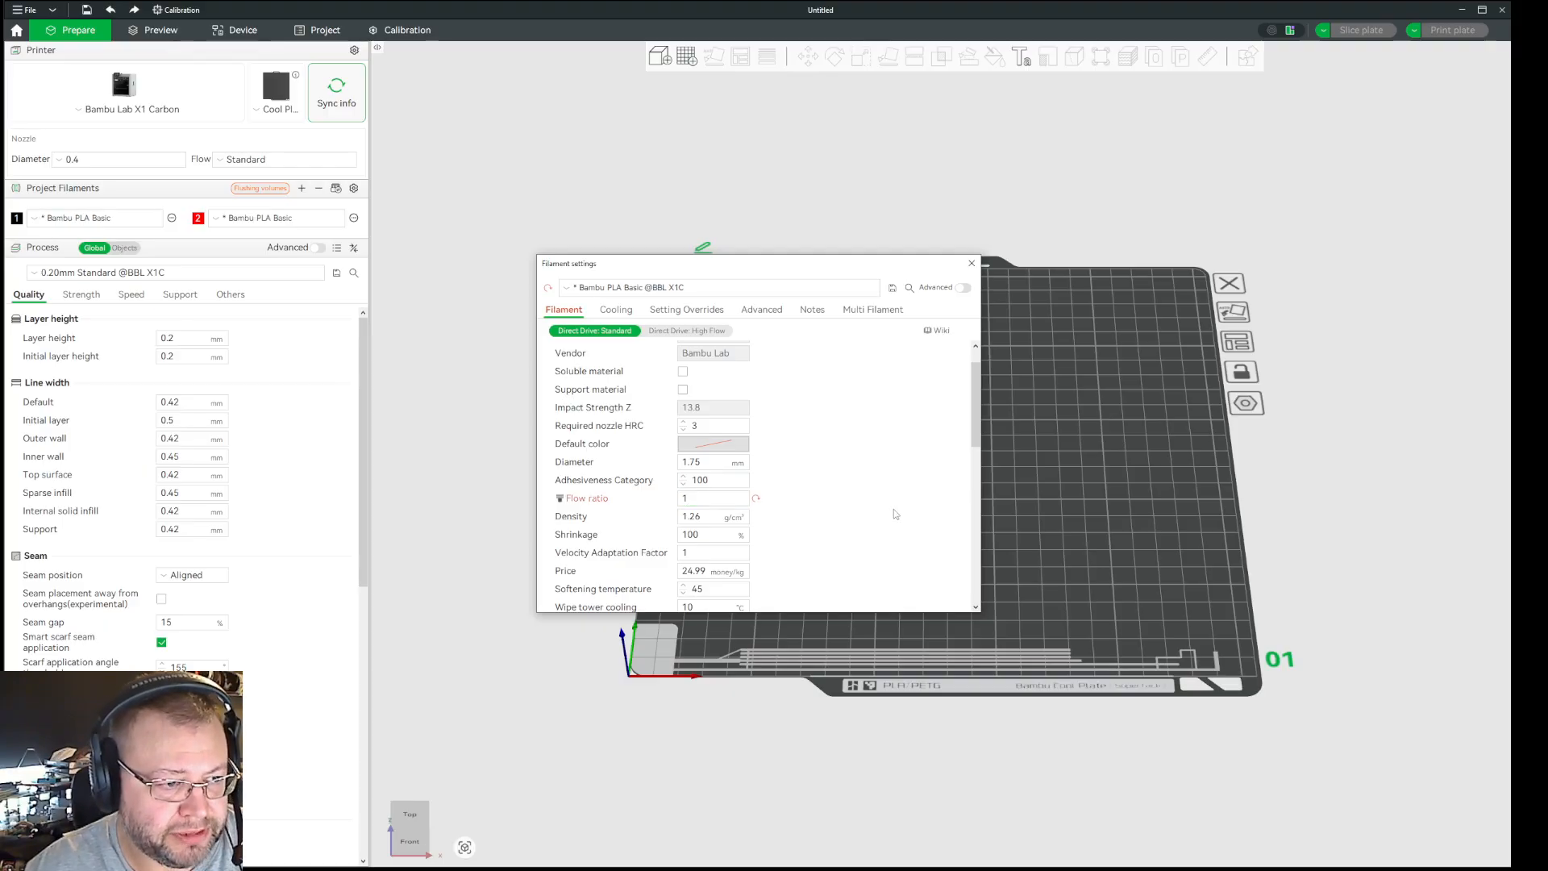
click(756, 499)
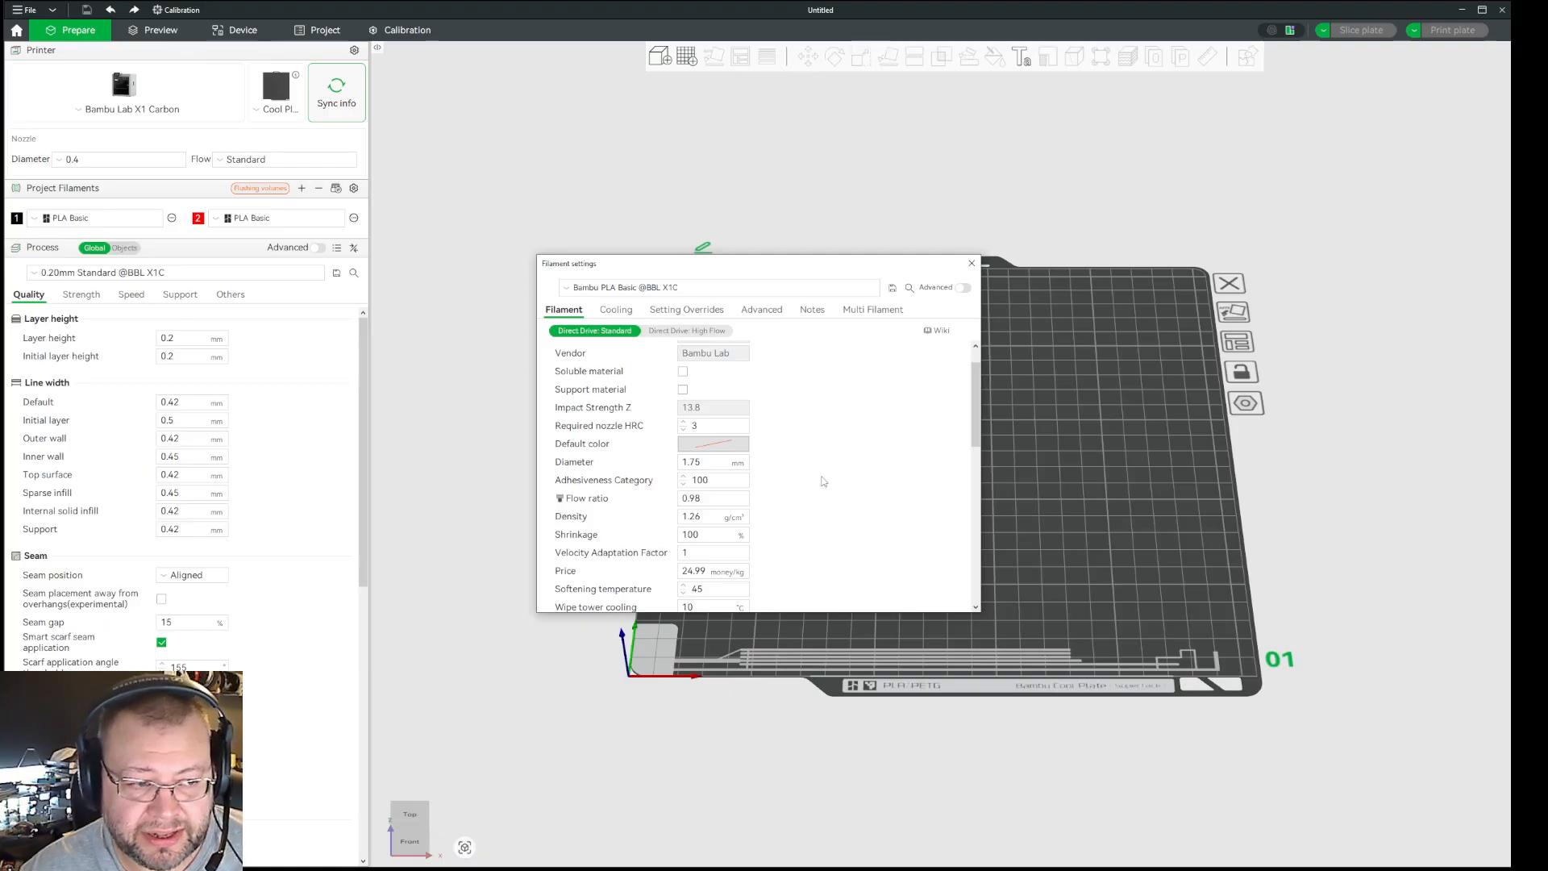
- Set the PLA Basic filament's flow ratio to 1.050
click(709, 499)
text(1)
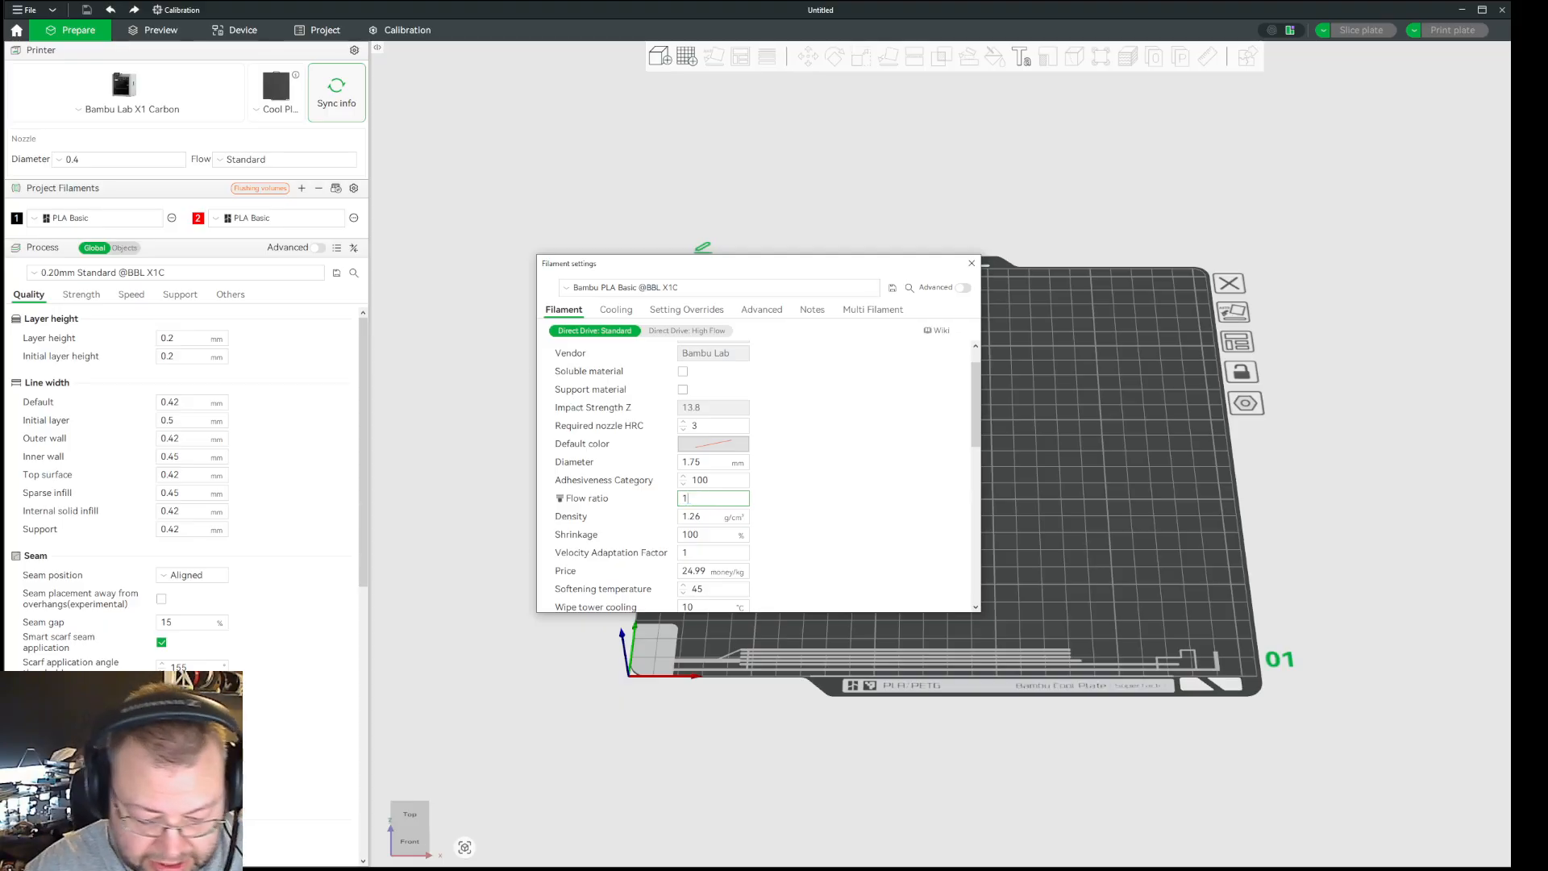
text(.050)
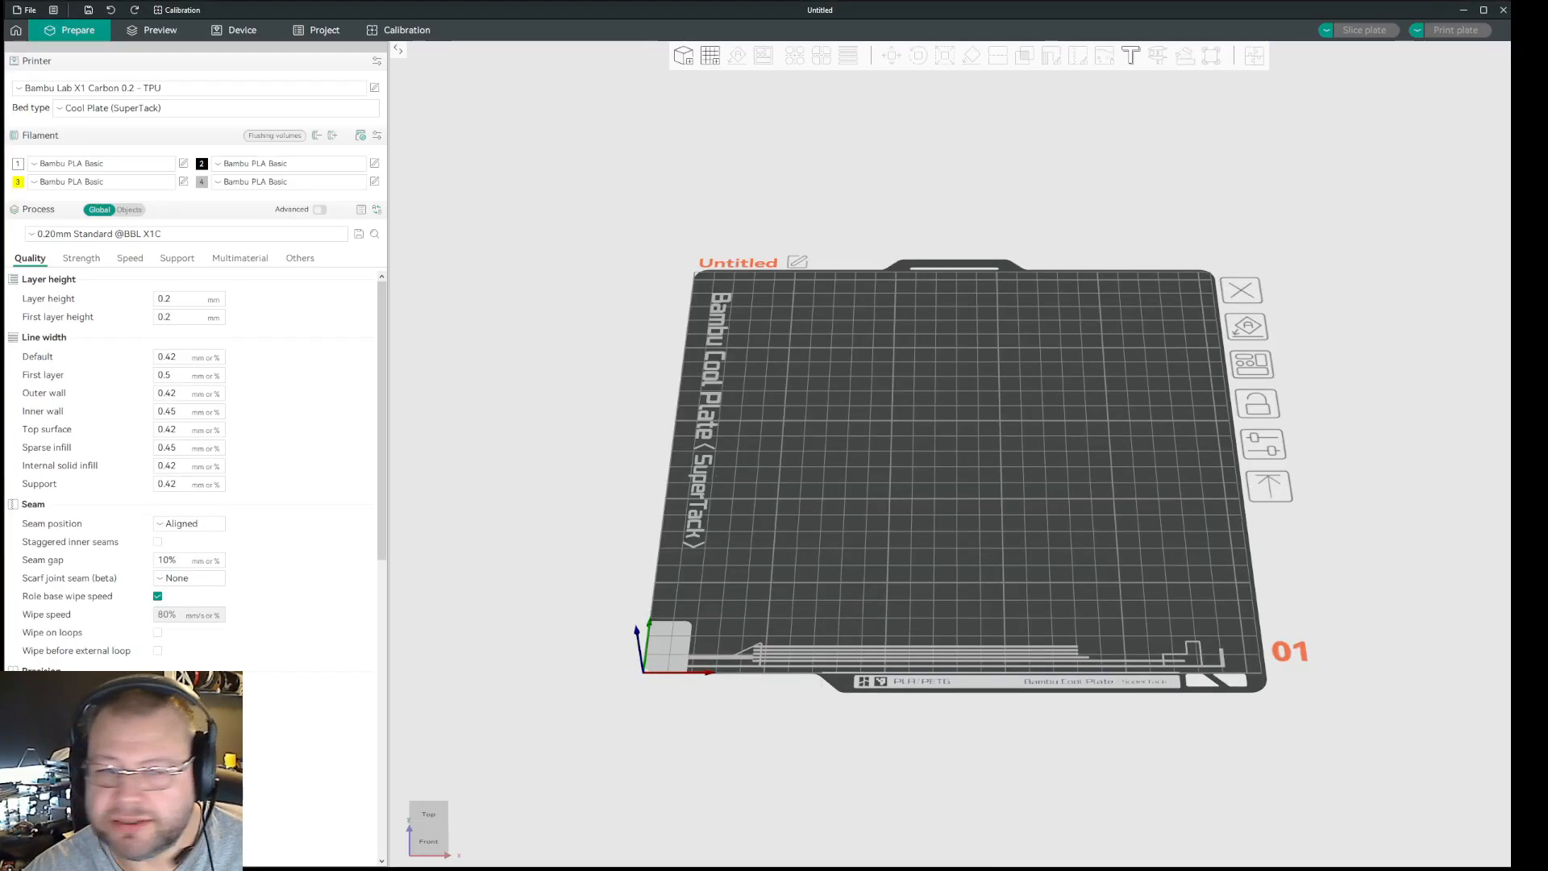
- Switch to OrcaSlicer and examine the flow ratio and pressure advance settings of the first Bambu PLA Basic filament
click(183, 164)
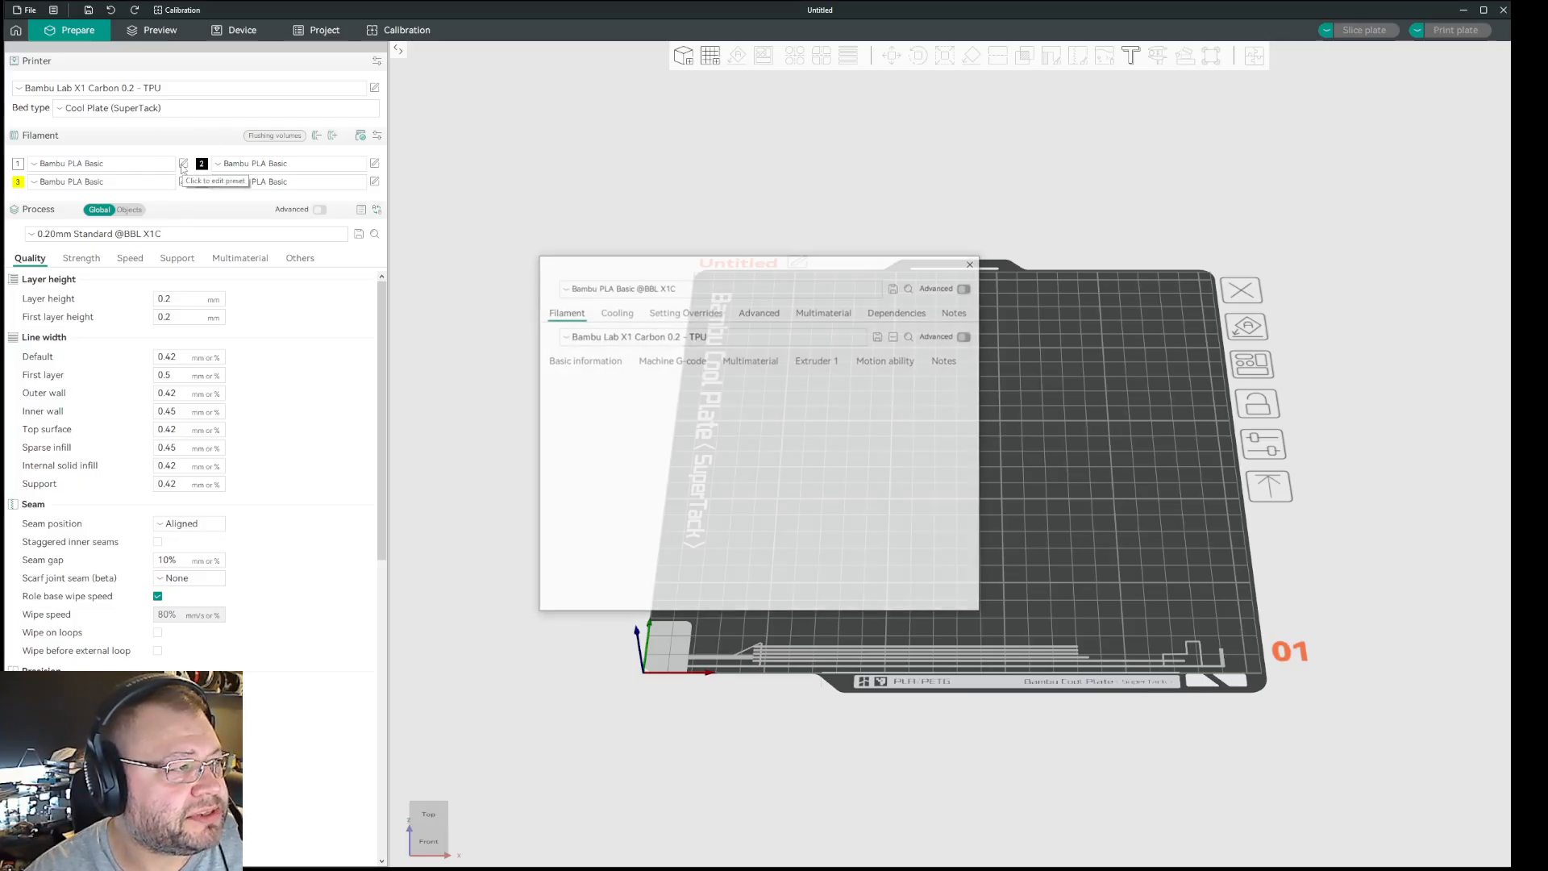
scroll(821, 502, down, 3)
scroll(819, 501, up, 3)
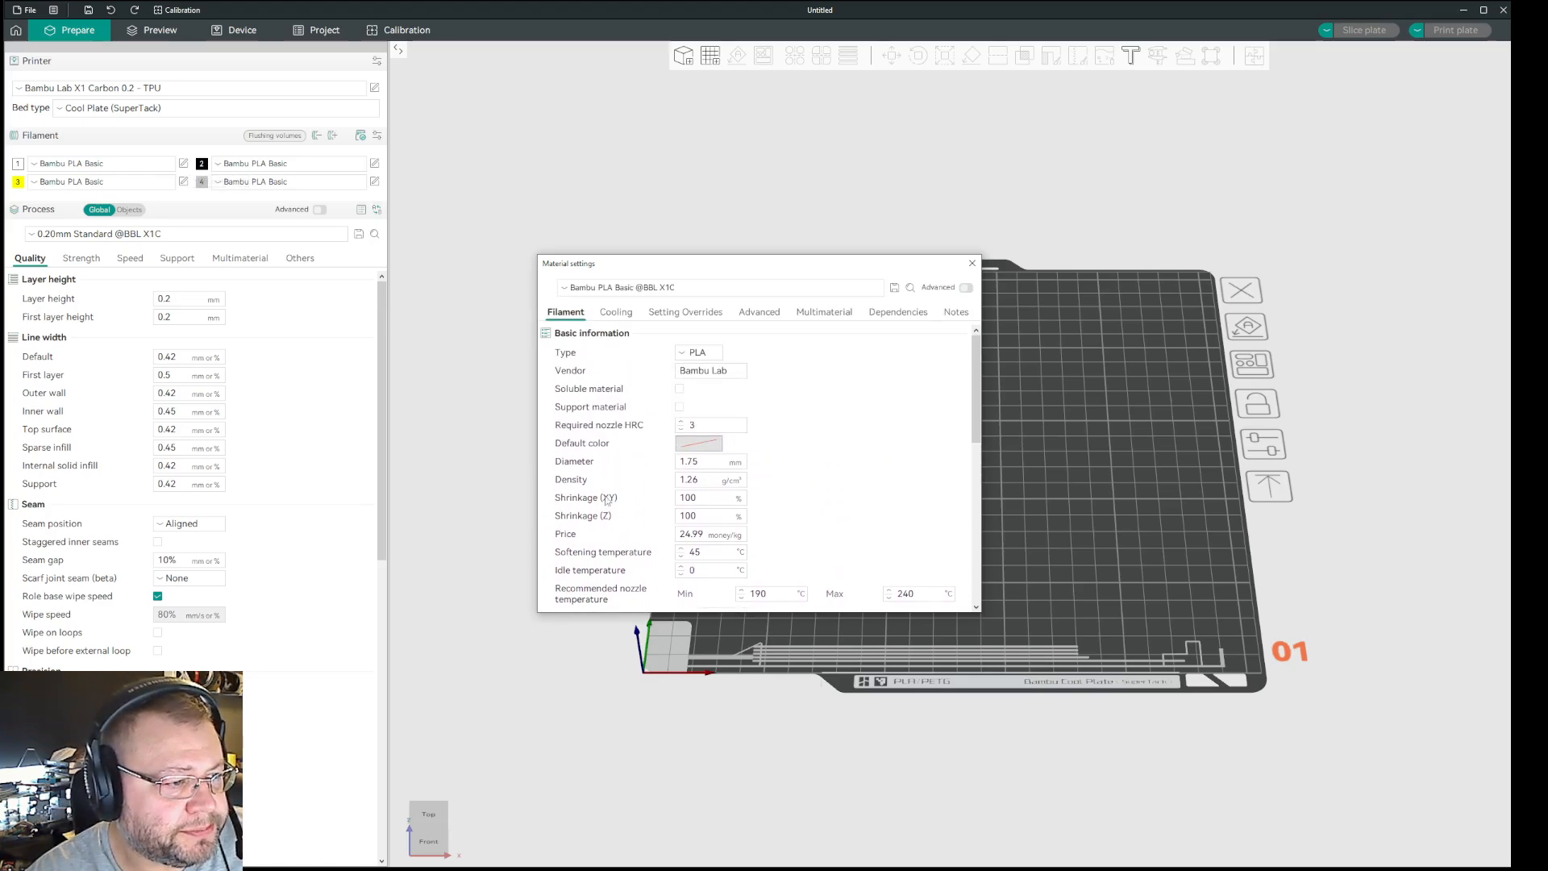
scroll(774, 518, down, 2)
scroll(777, 518, down, 3)
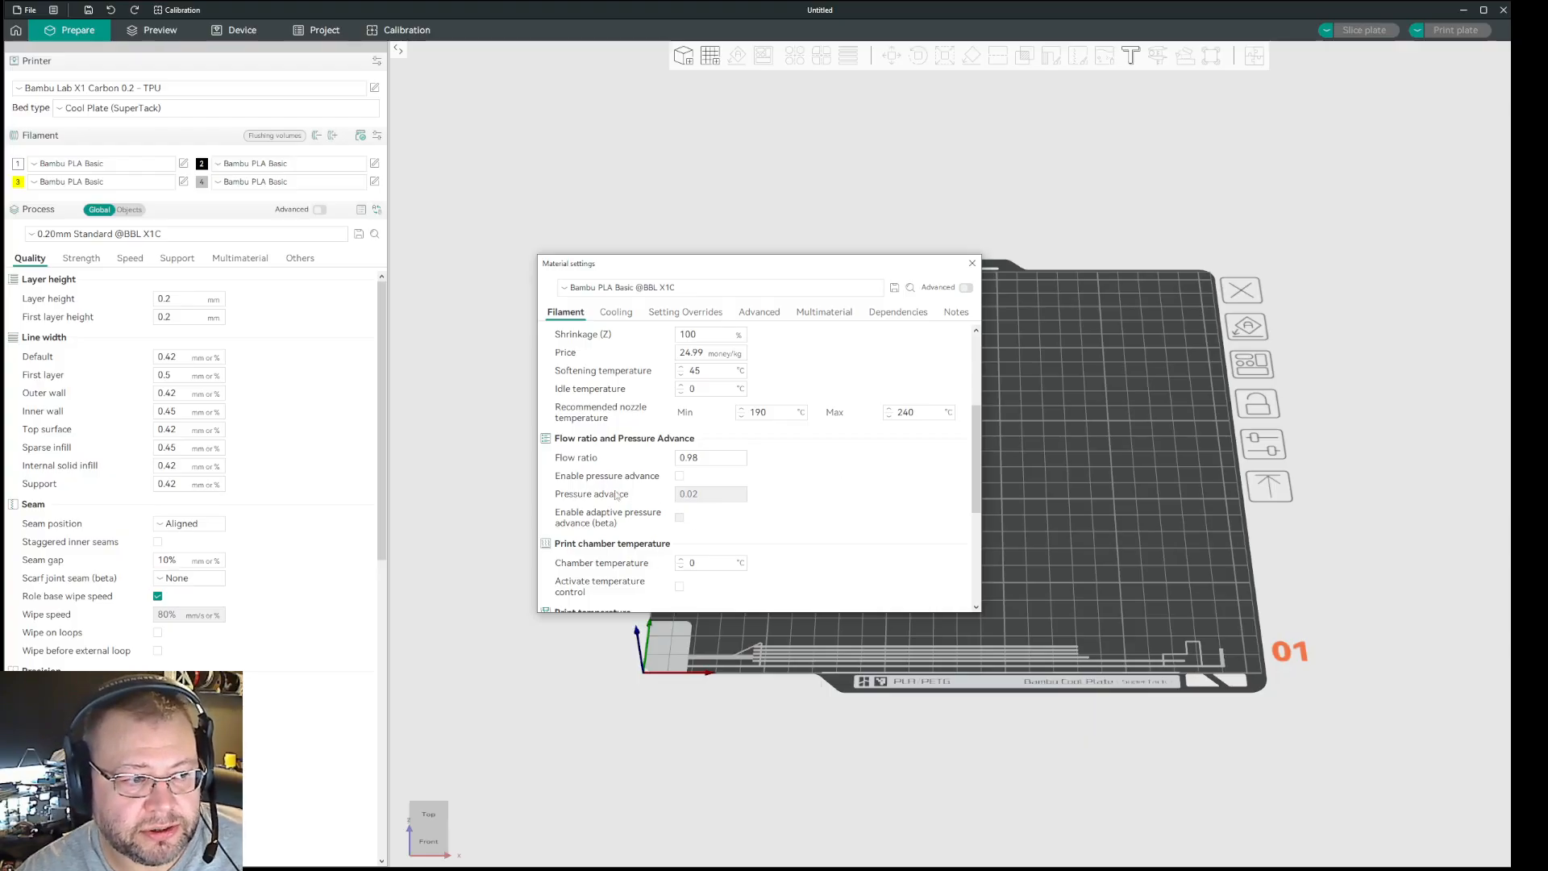
mouse_move(582, 498)
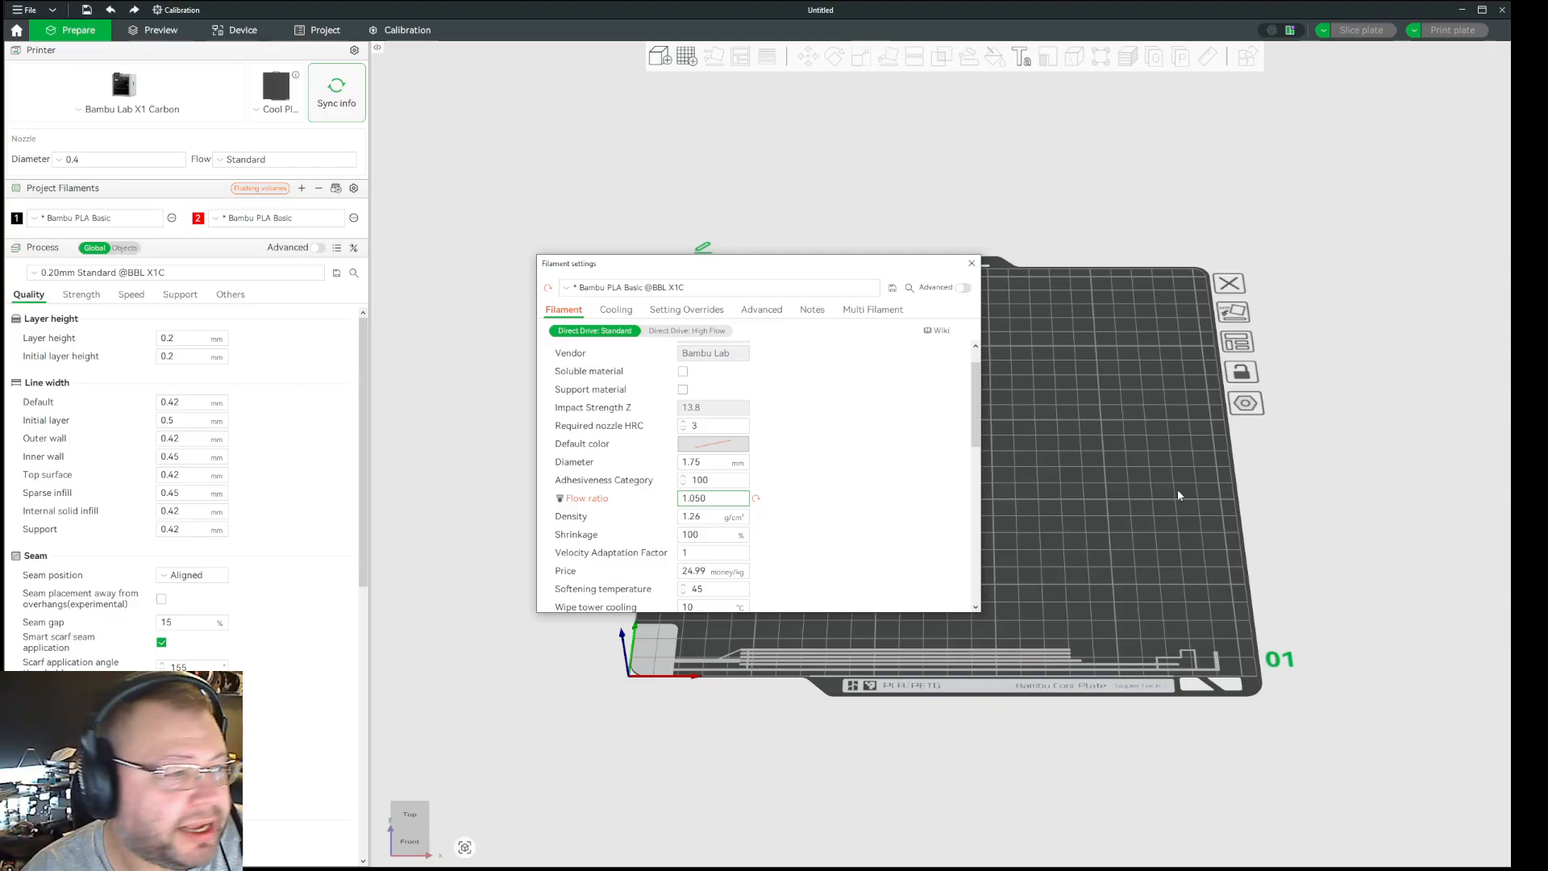
- Switch back to Bambu Studio and look through the PLA Basic filament's main settings for a pressure advance option
scroll(829, 530, down, 3)
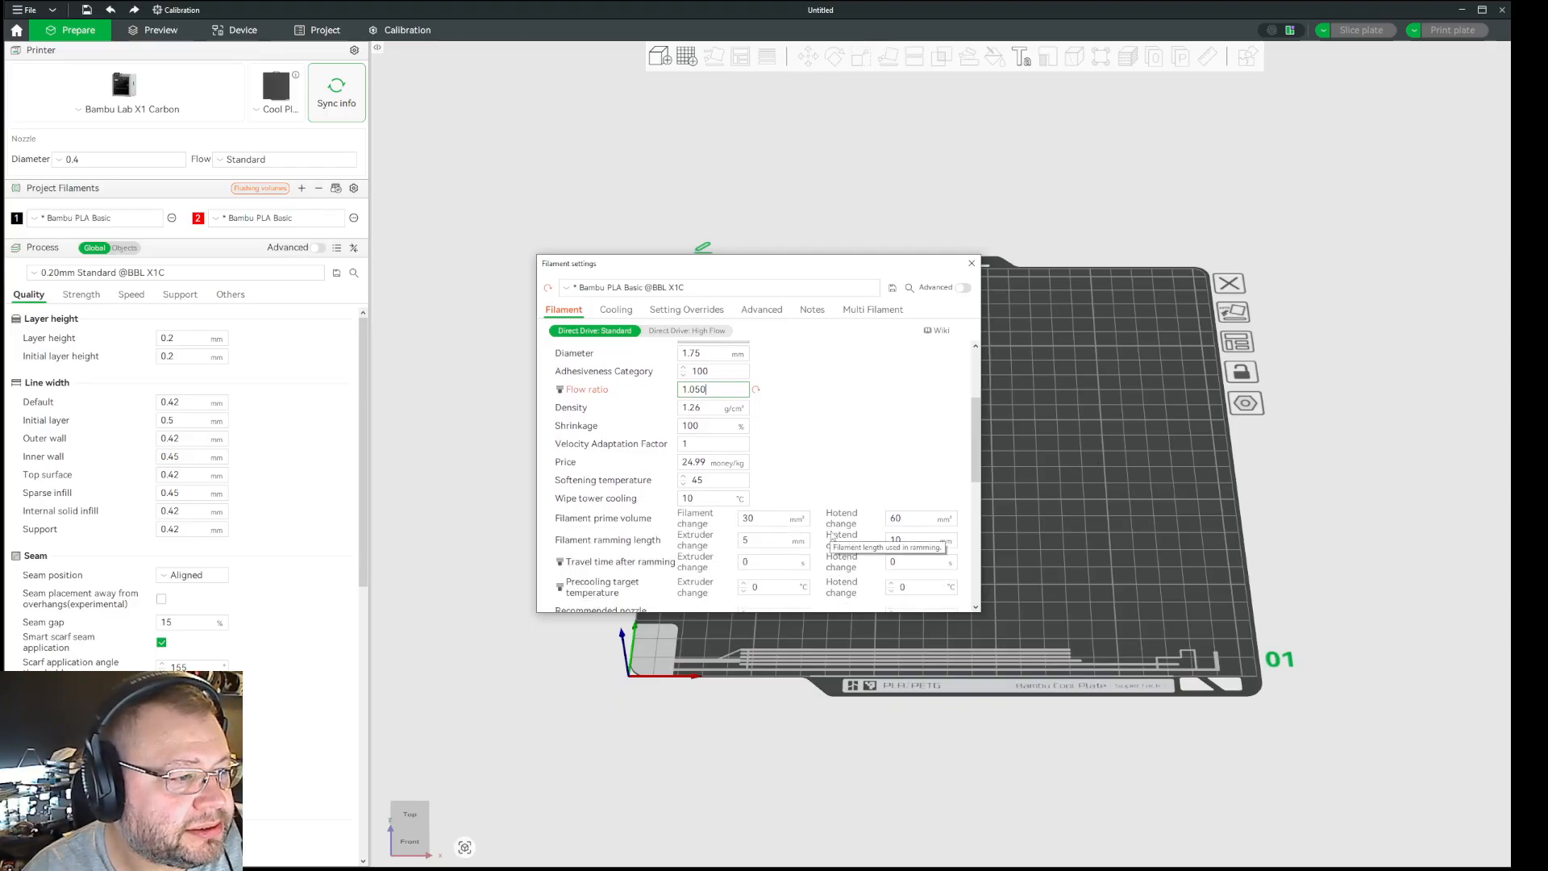
scroll(832, 539, down, 2)
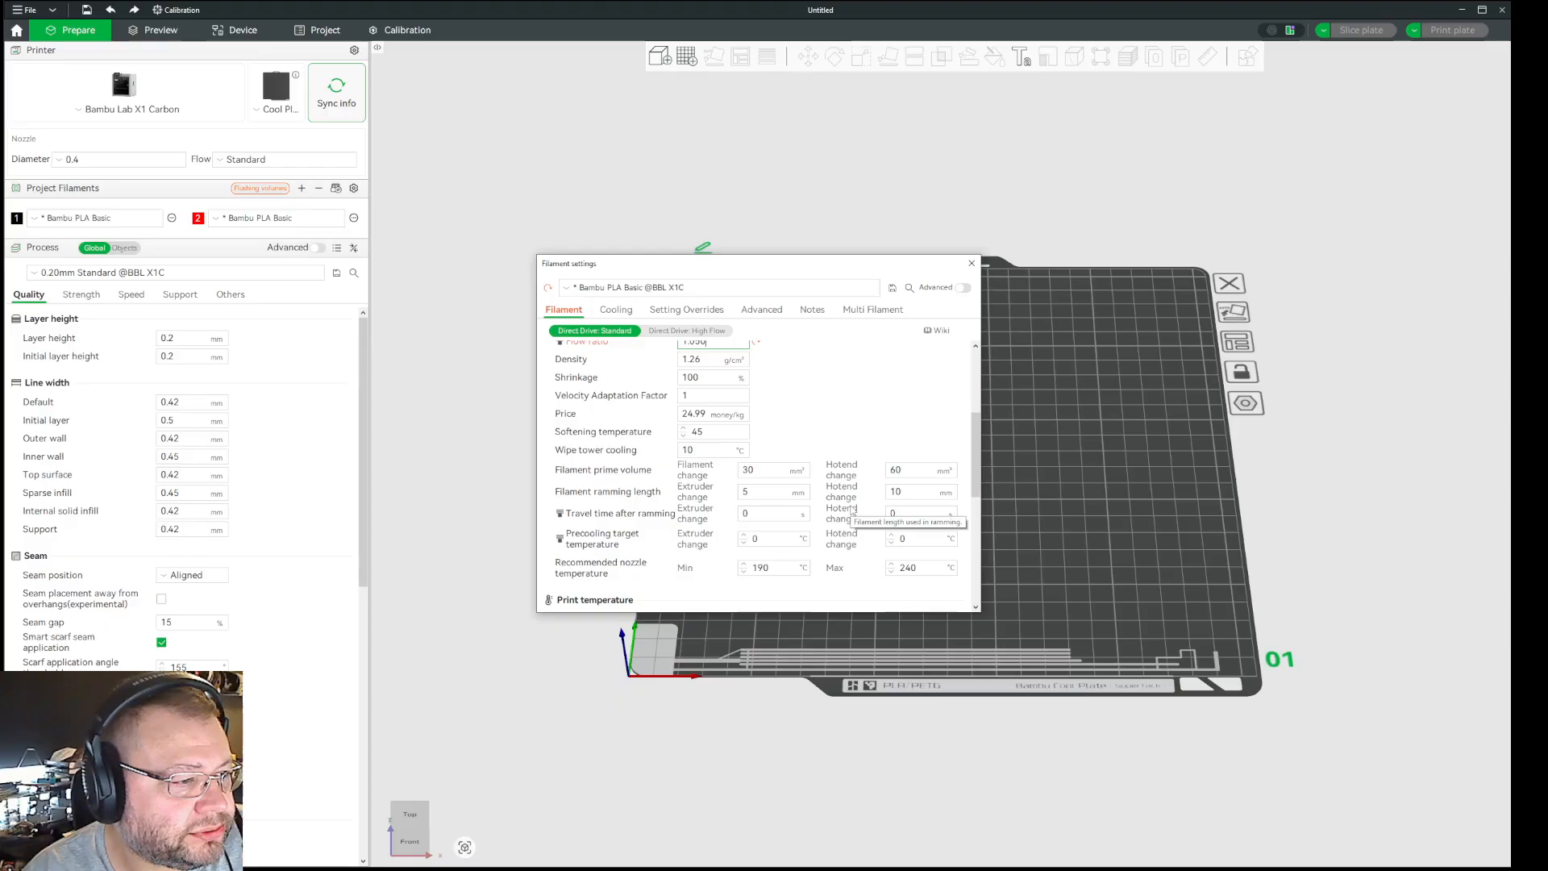
scroll(853, 514, down, 8)
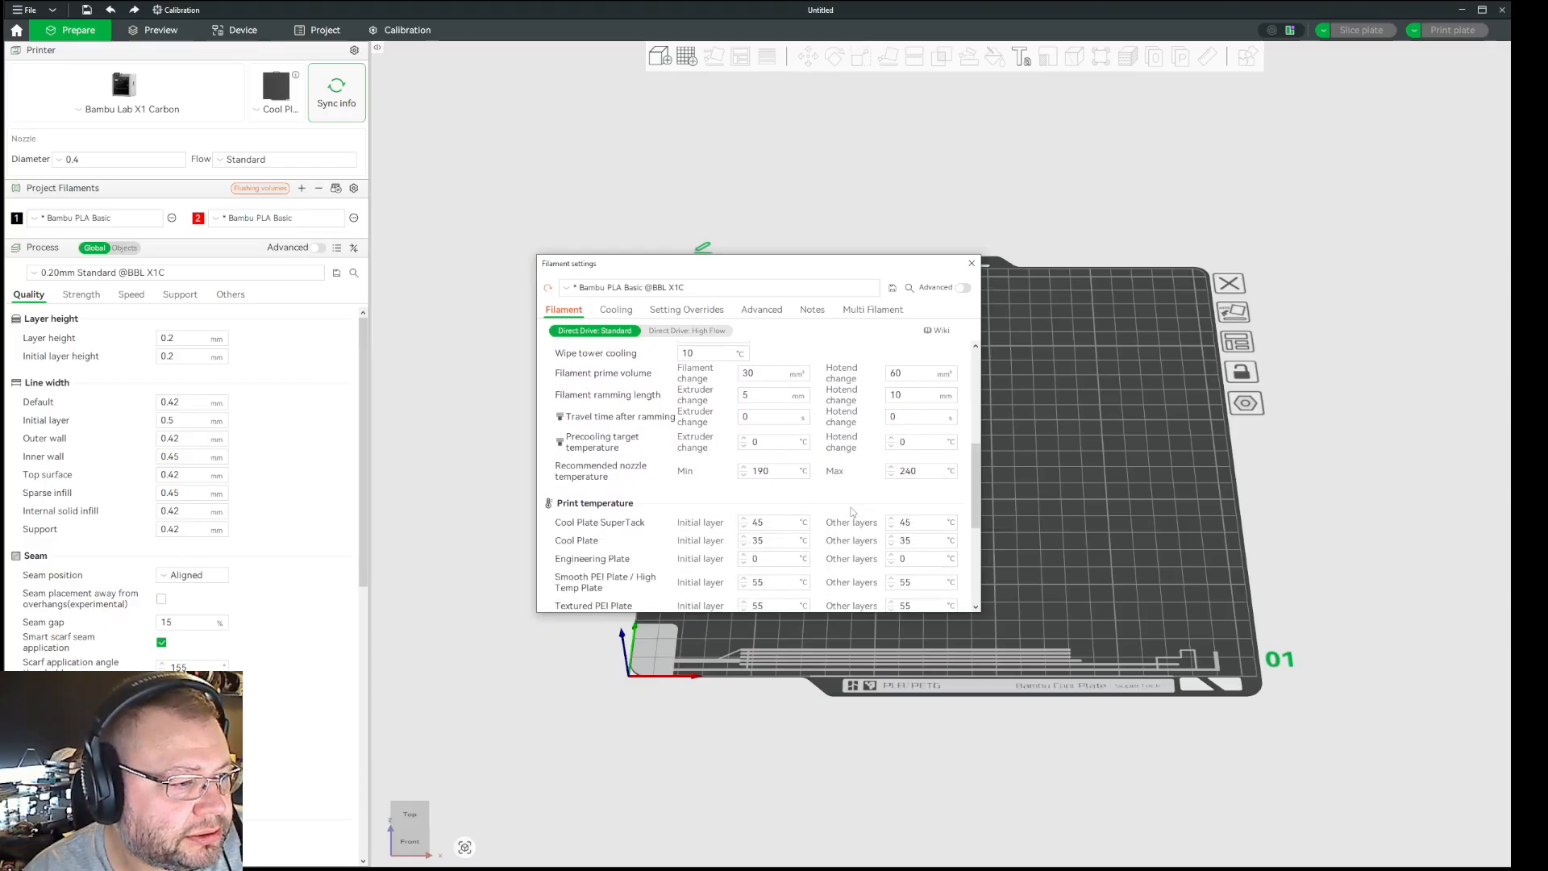
scroll(853, 512, down, 2)
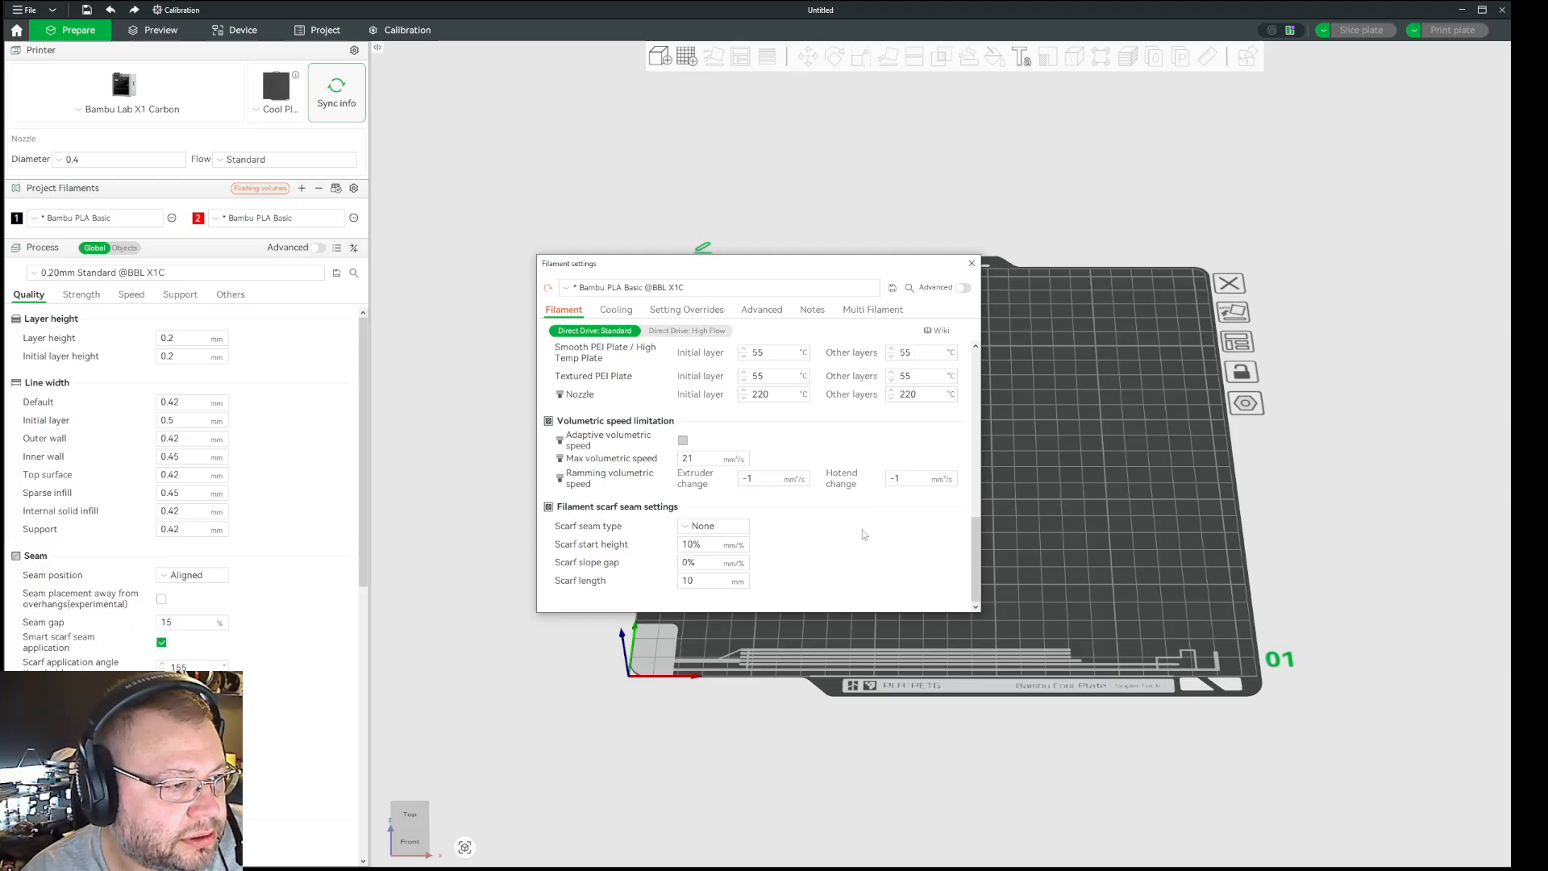
mouse_move(622, 443)
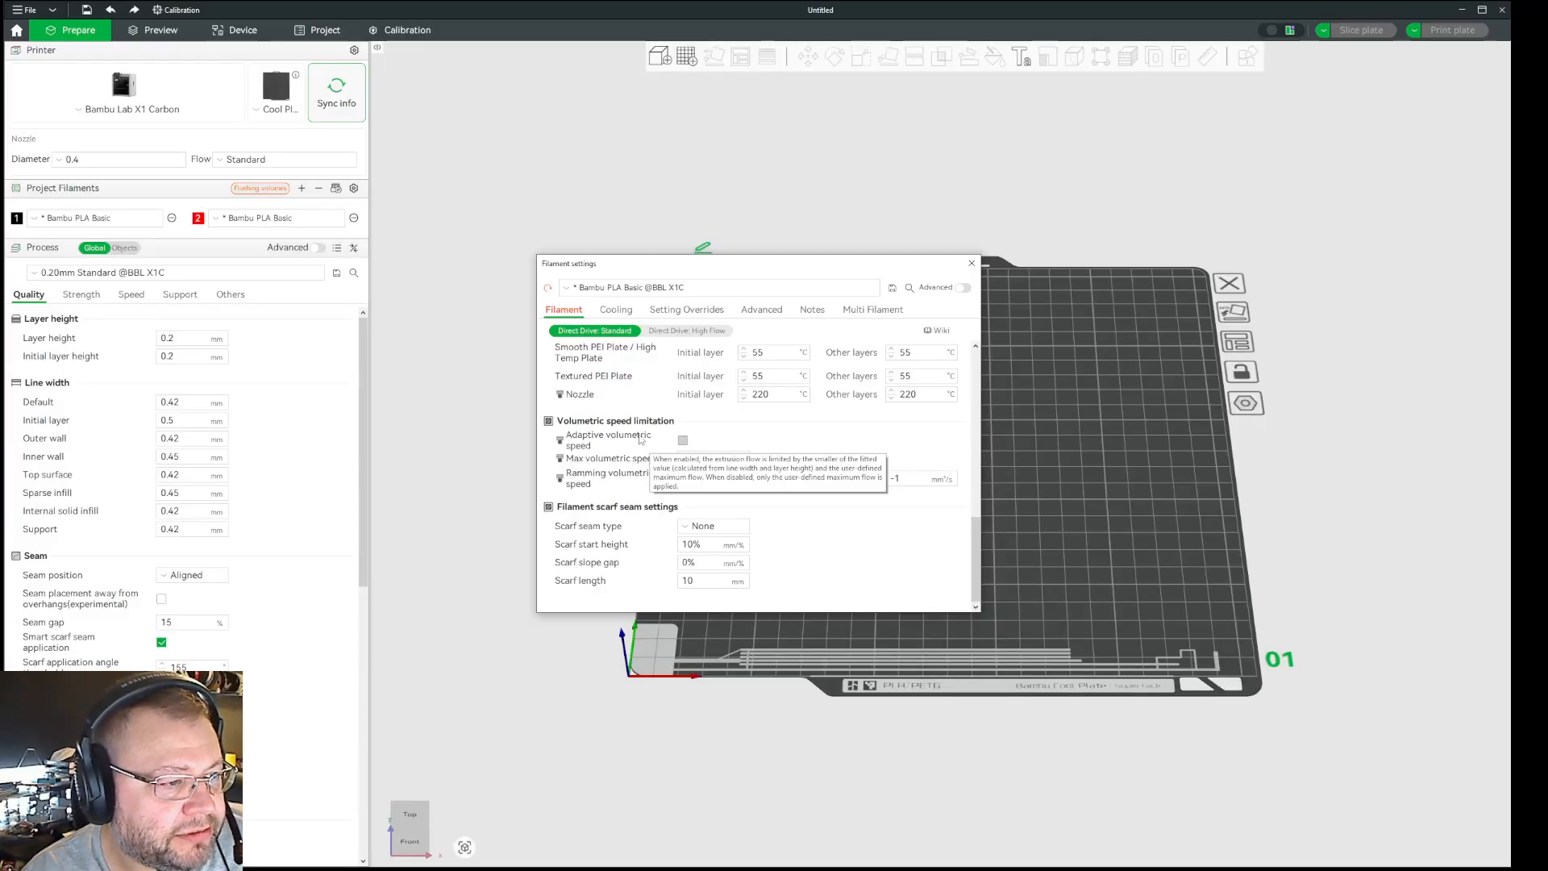
scroll(865, 460, up, 1)
scroll(866, 461, up, 20)
- Check the filament's cooling, advanced and setting override options for pressure advance and close the filament settings
click(621, 312)
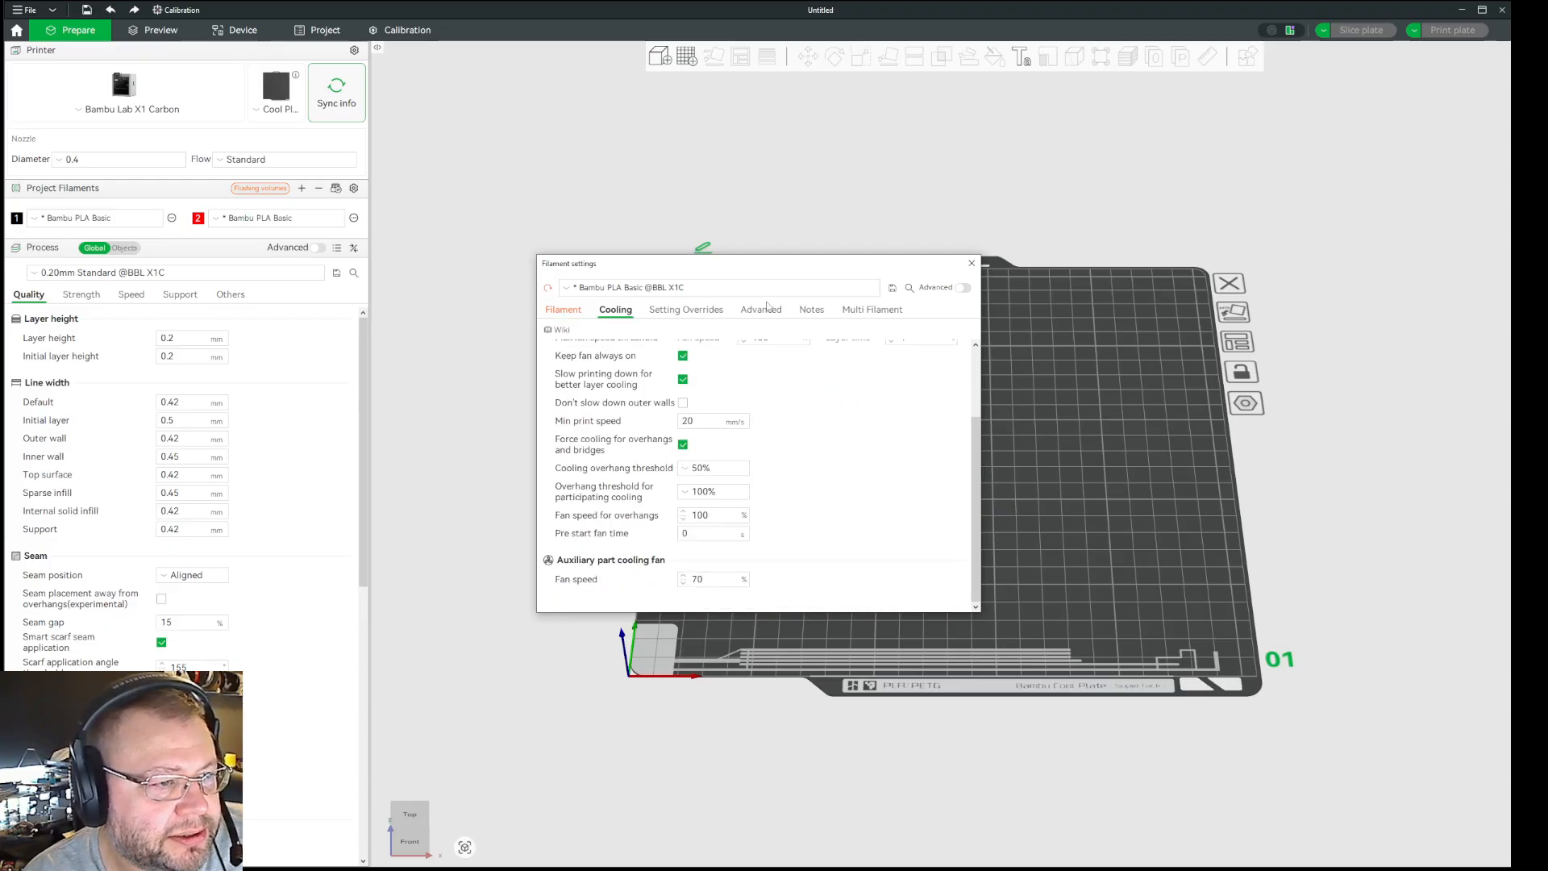
click(764, 312)
click(700, 313)
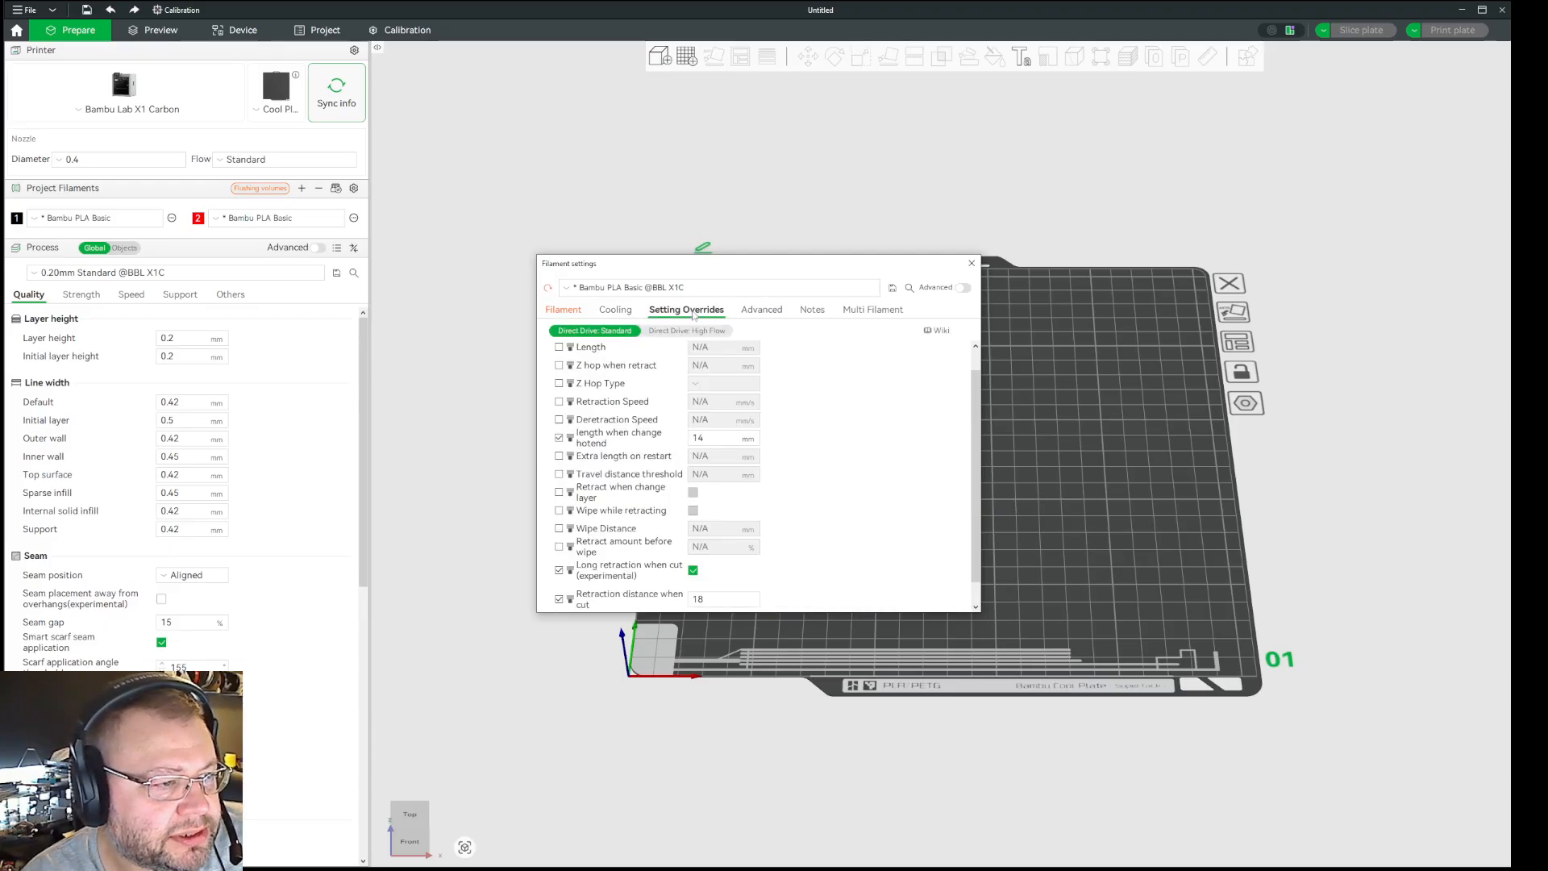
scroll(835, 466, down, 3)
scroll(835, 466, up, 3)
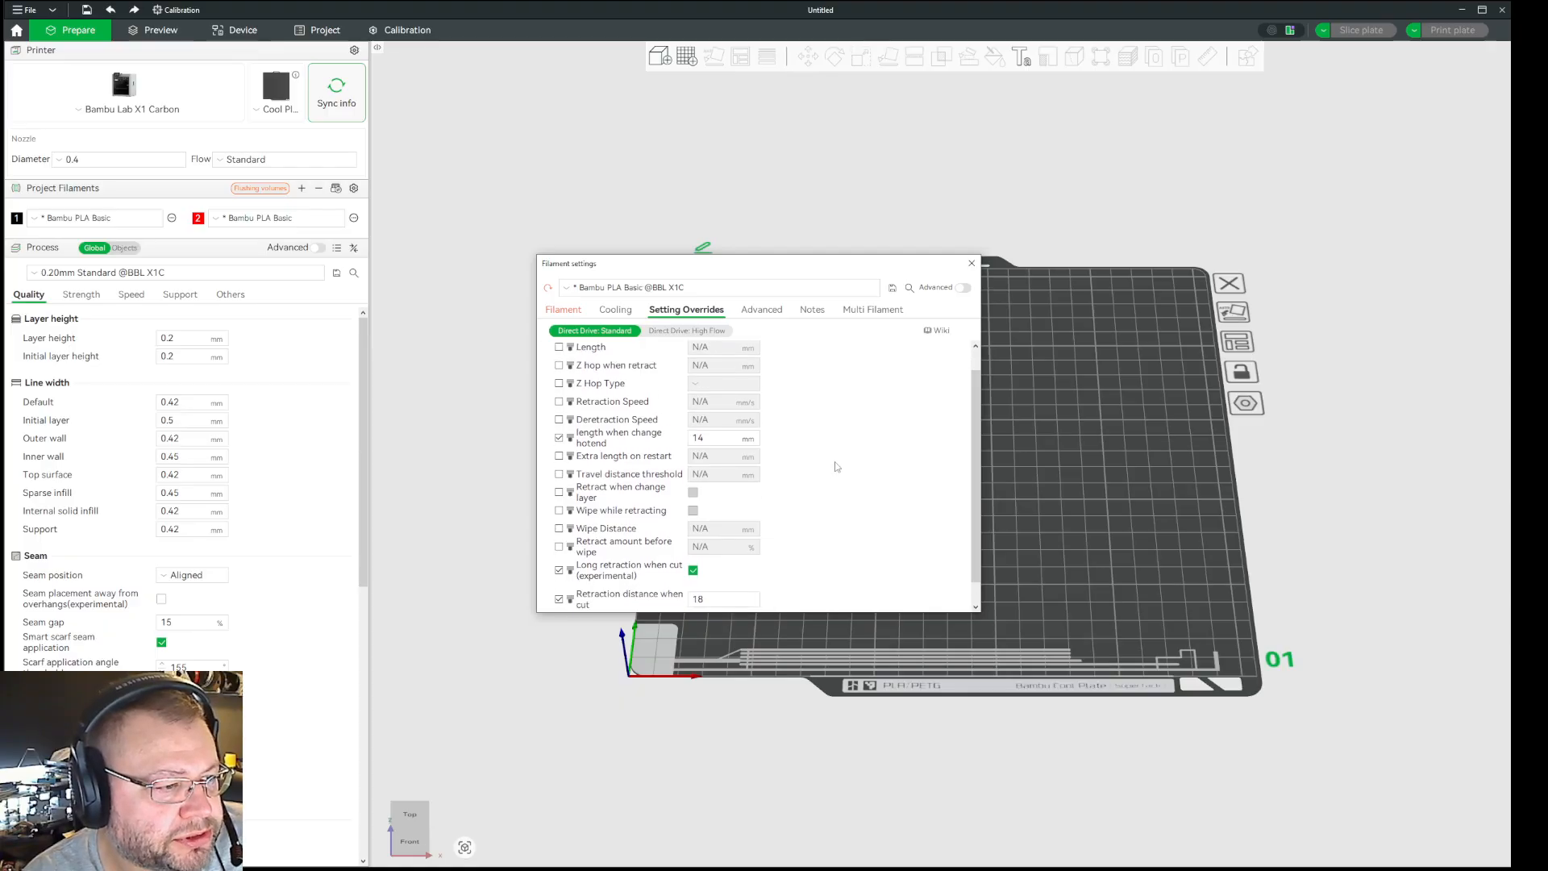
click(565, 311)
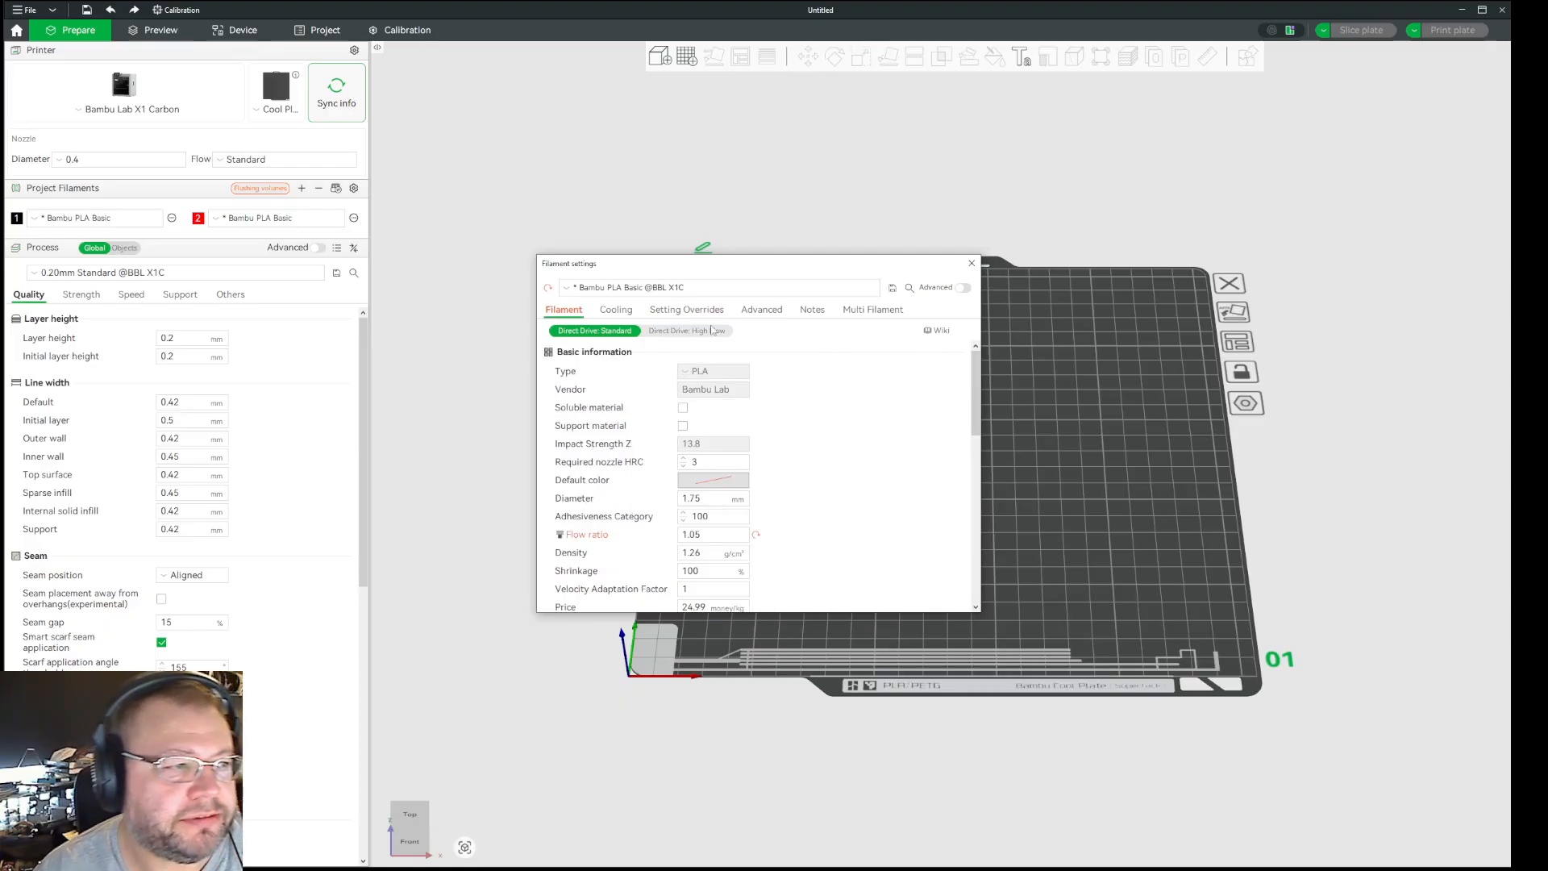
click(971, 263)
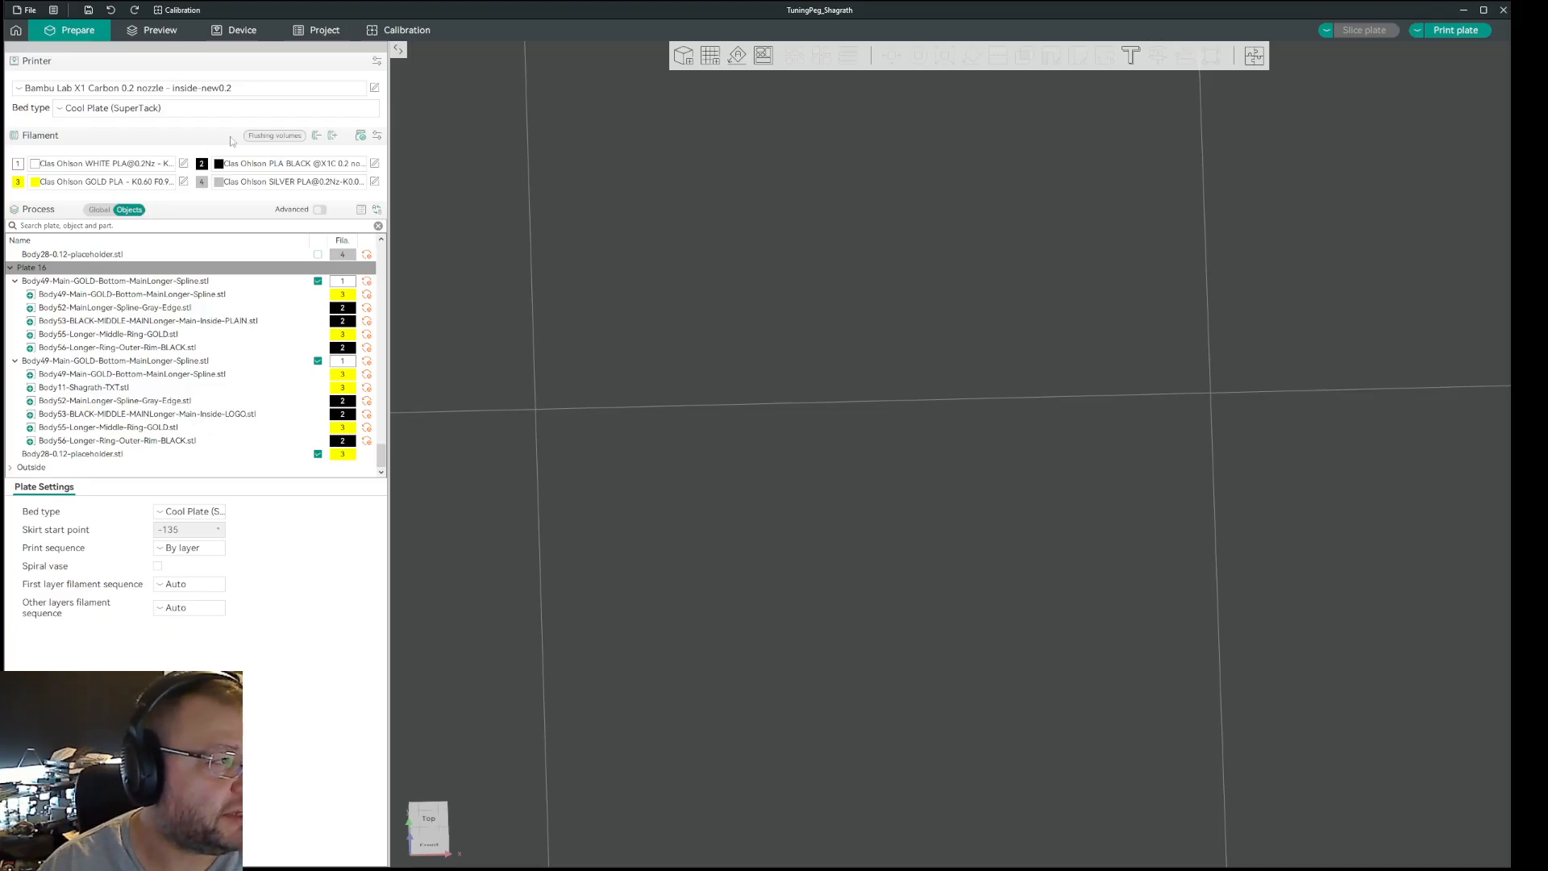
- In OrcaSlicer's TuningPeg_Shagrath project, examine the flow ratio and pressure advance of the Clas Ohlson WHITE PLA filament and close its settings
click(184, 163)
scroll(876, 441, down, 5)
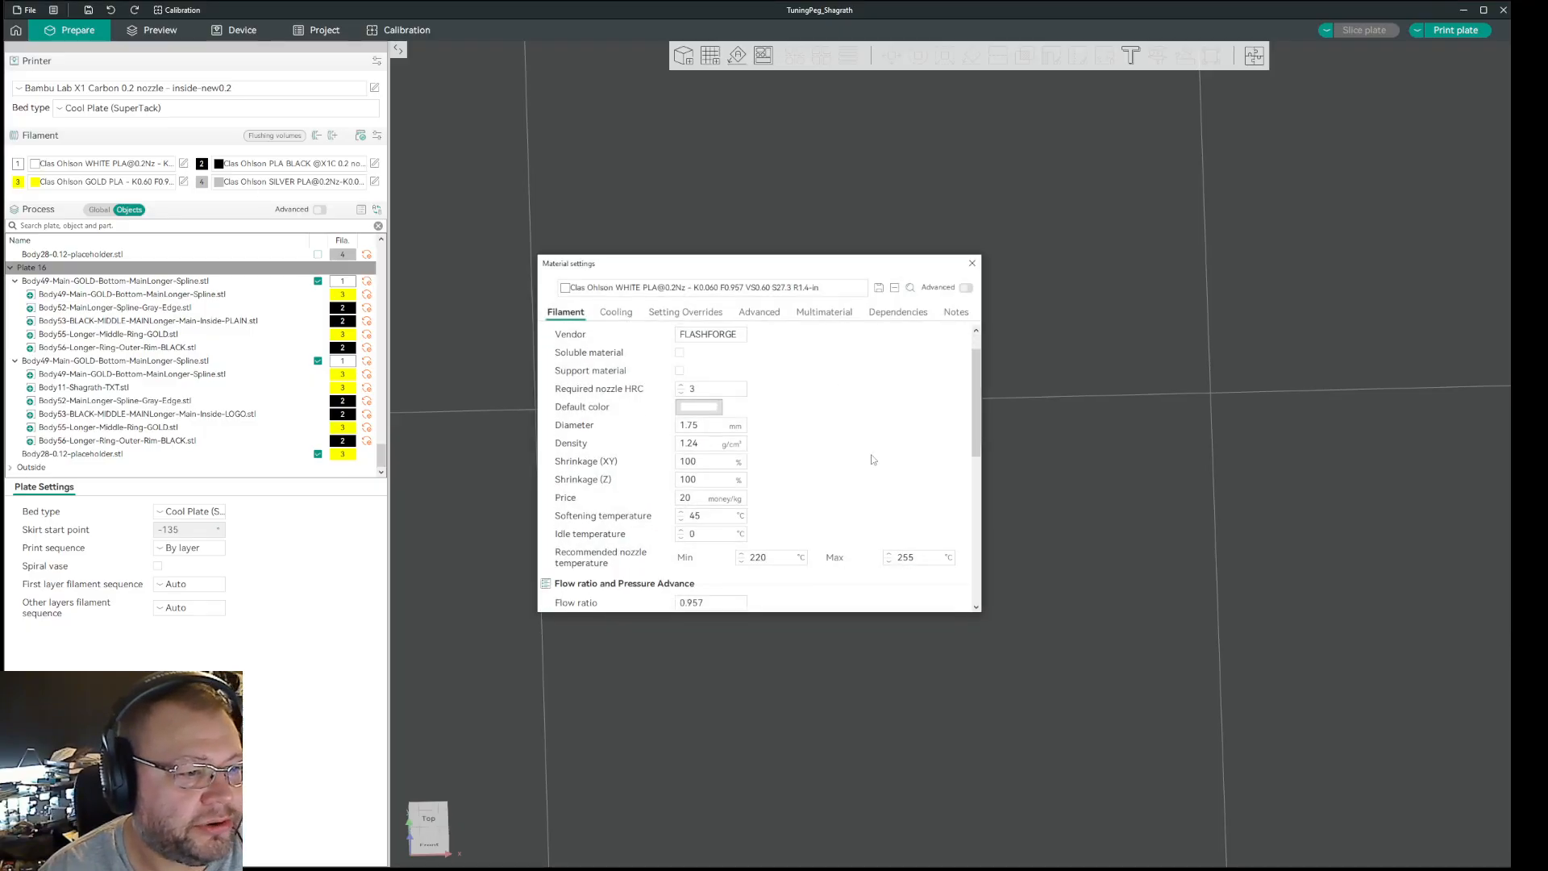
scroll(886, 430, up, 1)
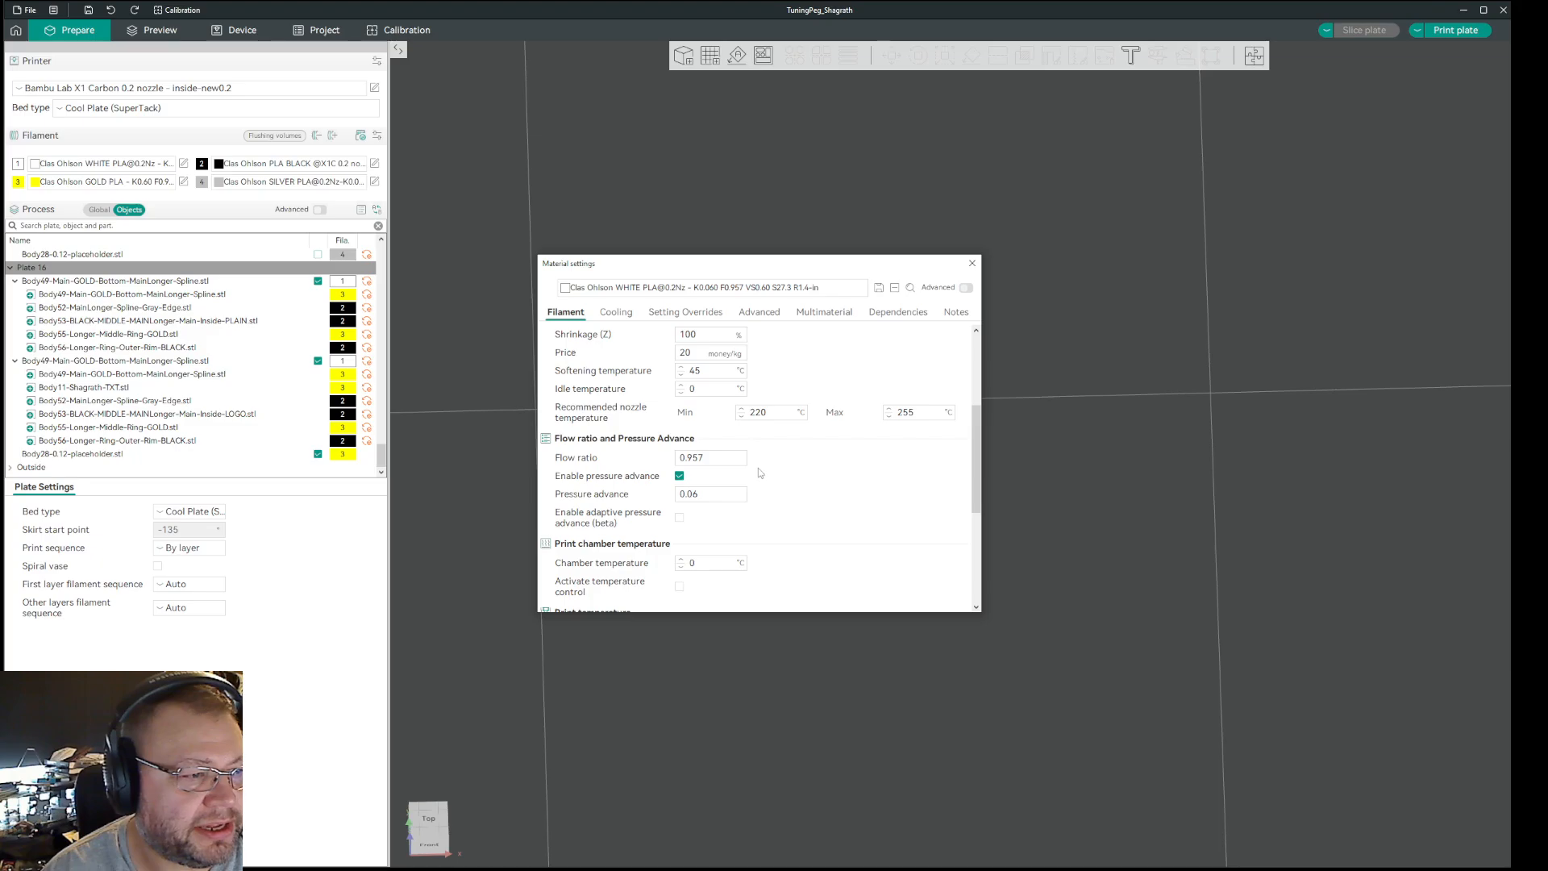
drag(737, 461, 675, 461)
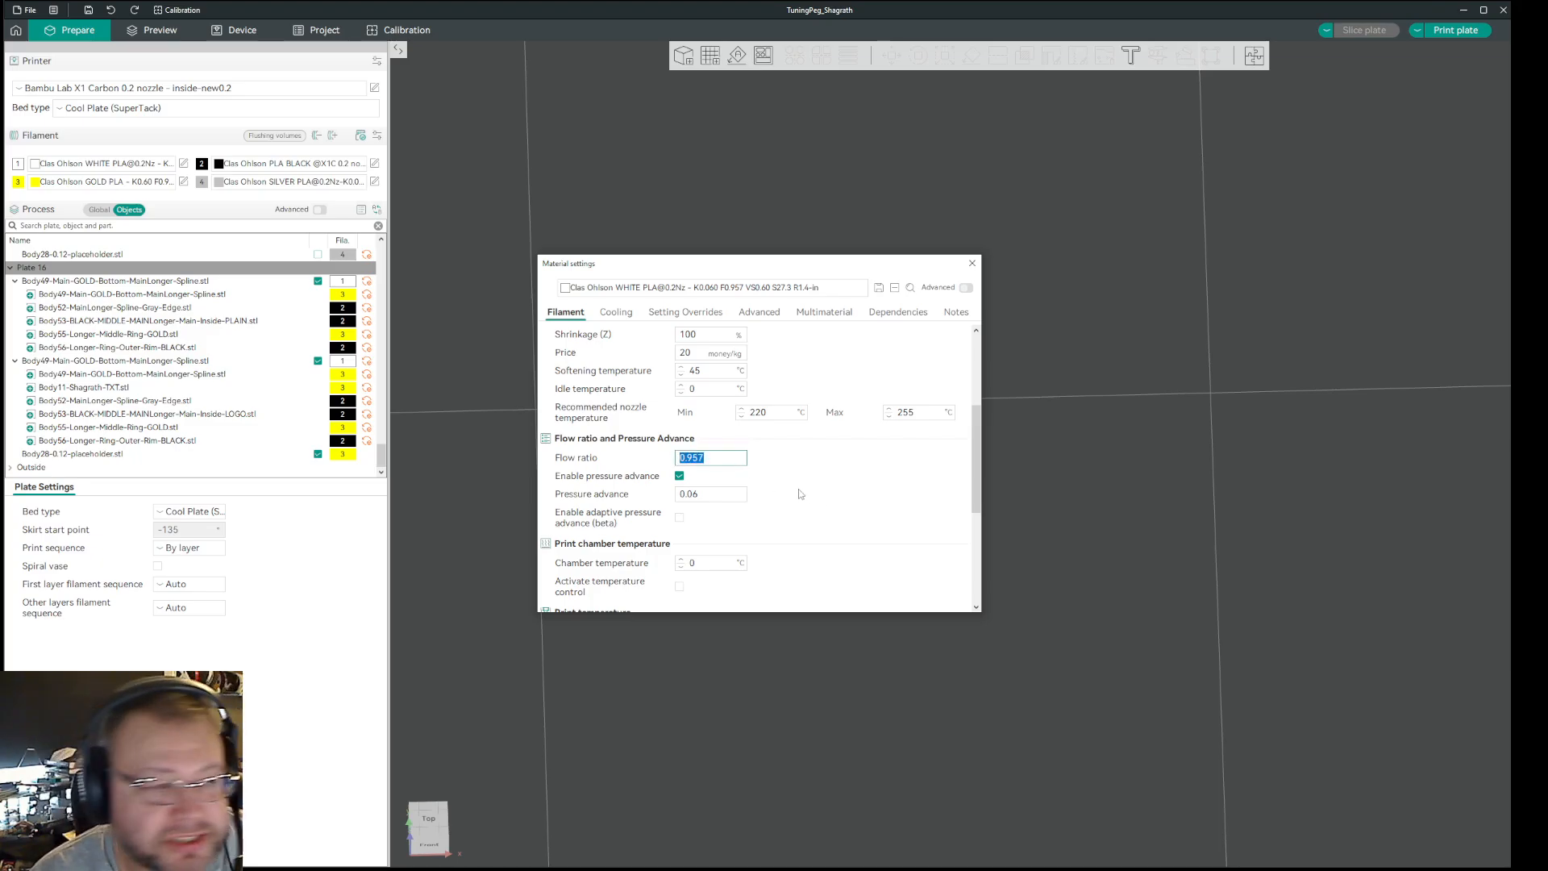
click(710, 495)
drag(699, 495, 654, 499)
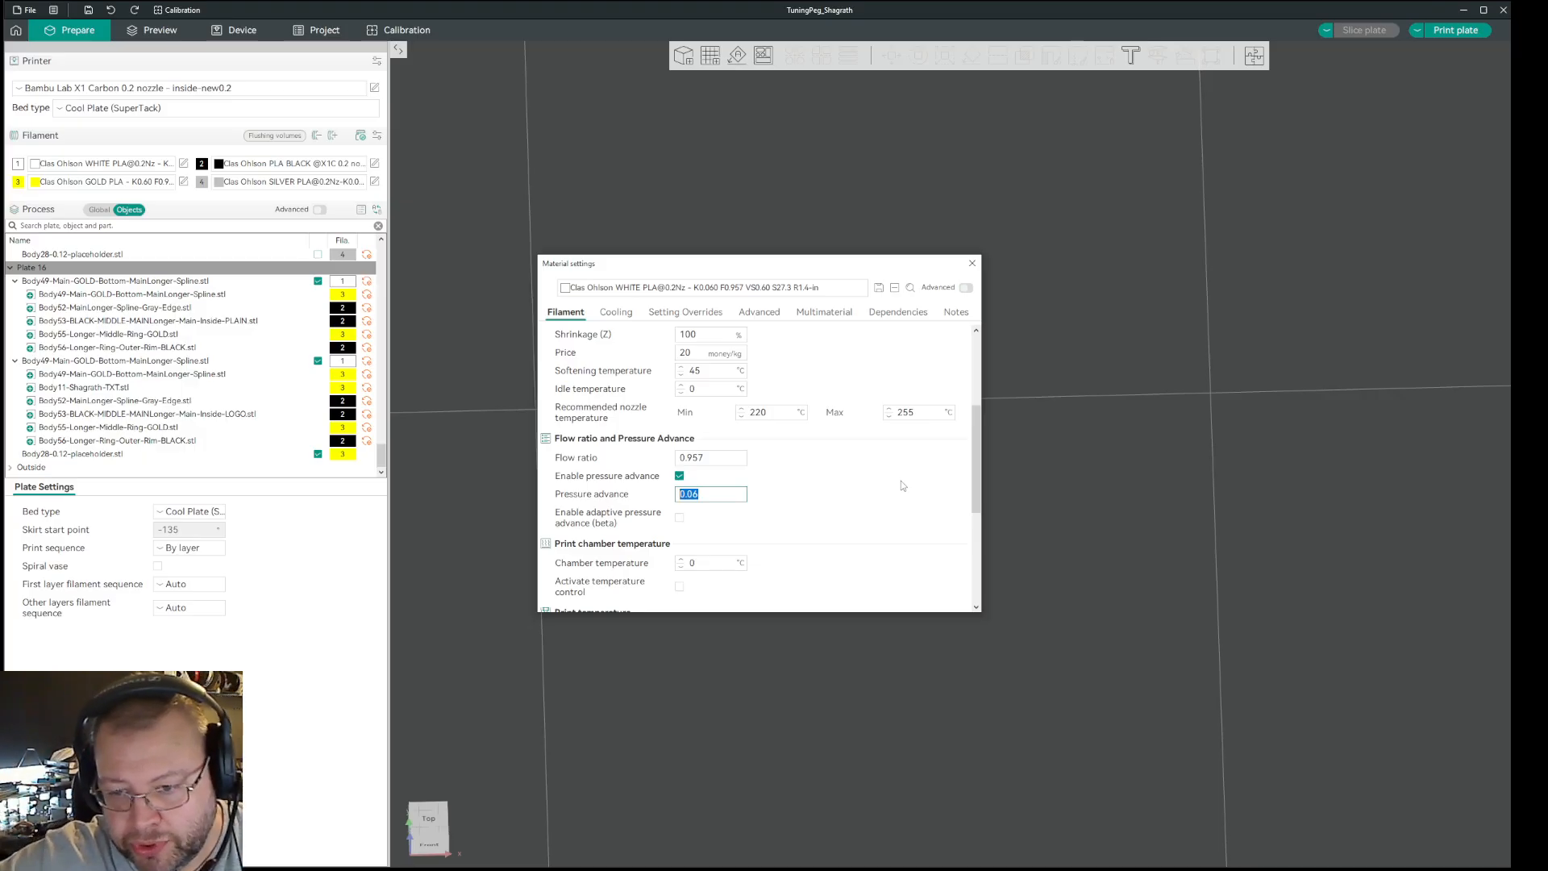
click(869, 488)
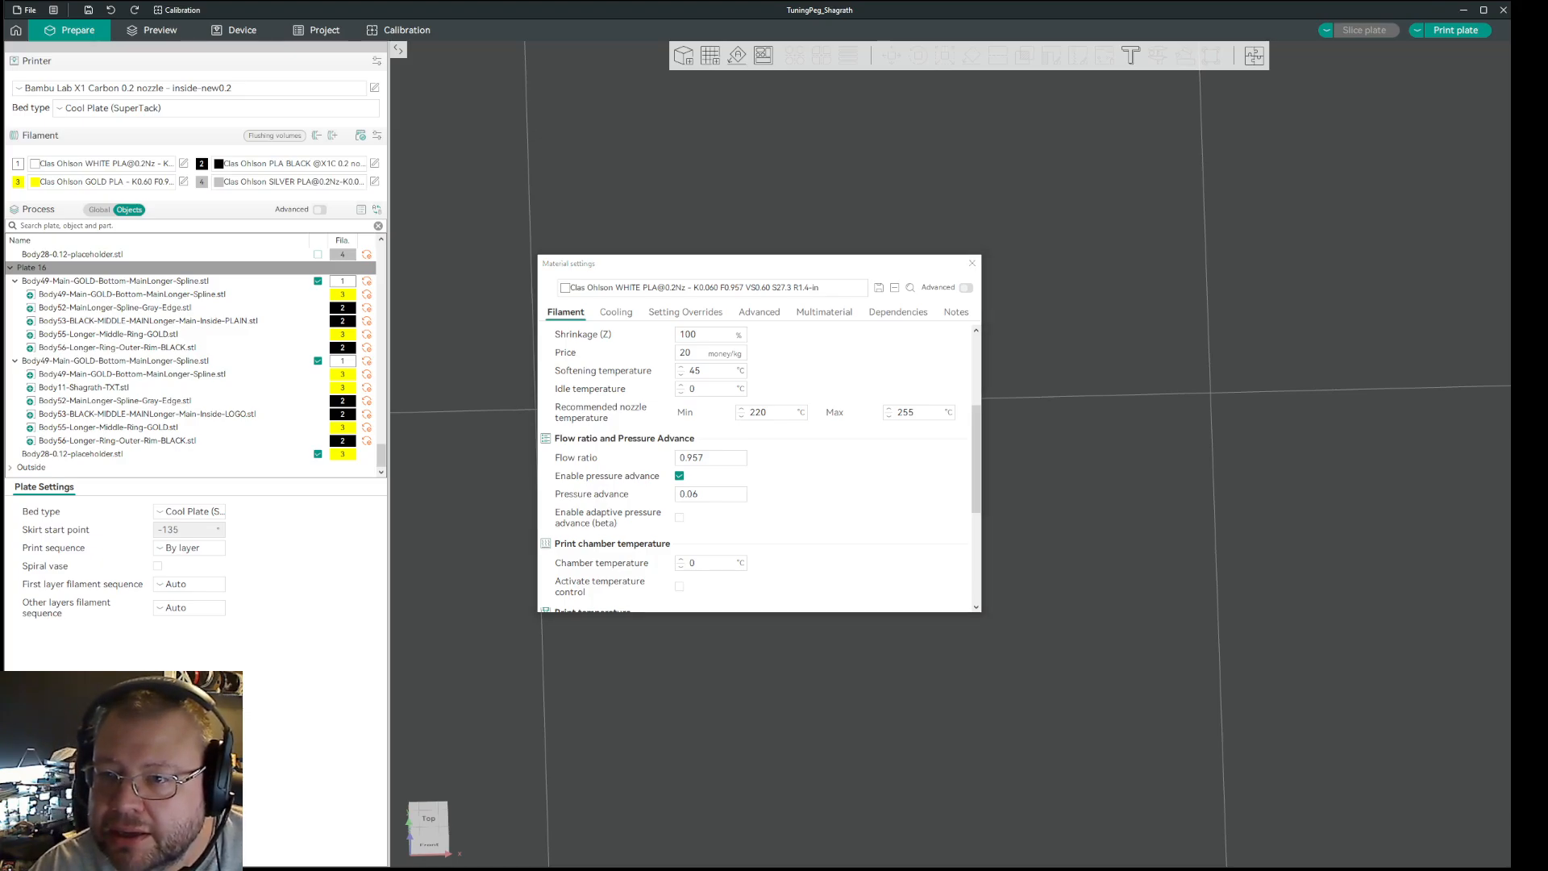
double_click(690, 494)
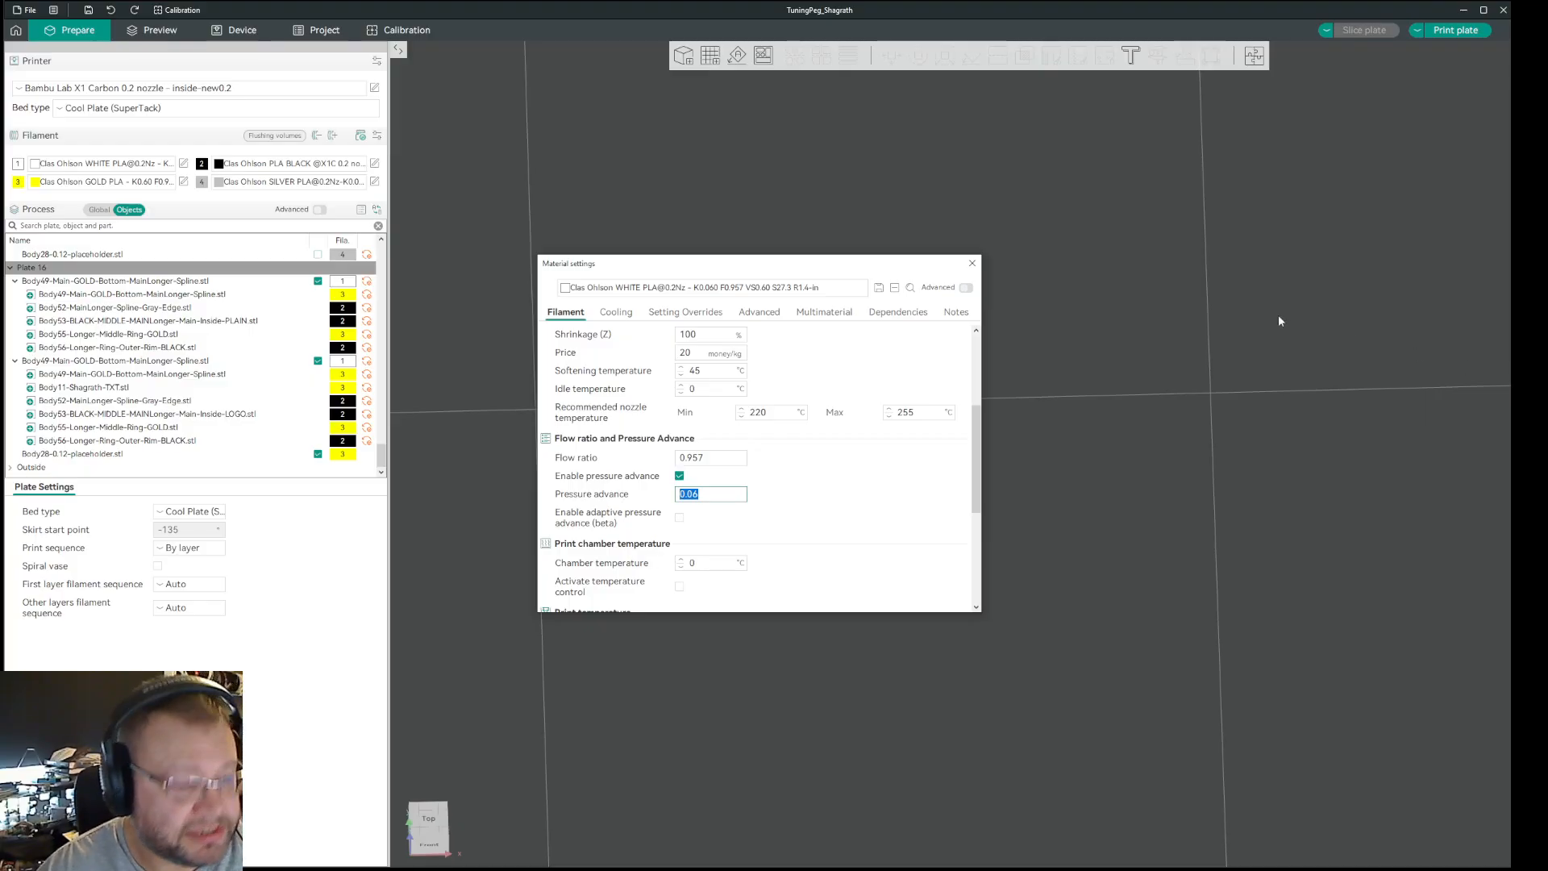
click(184, 163)
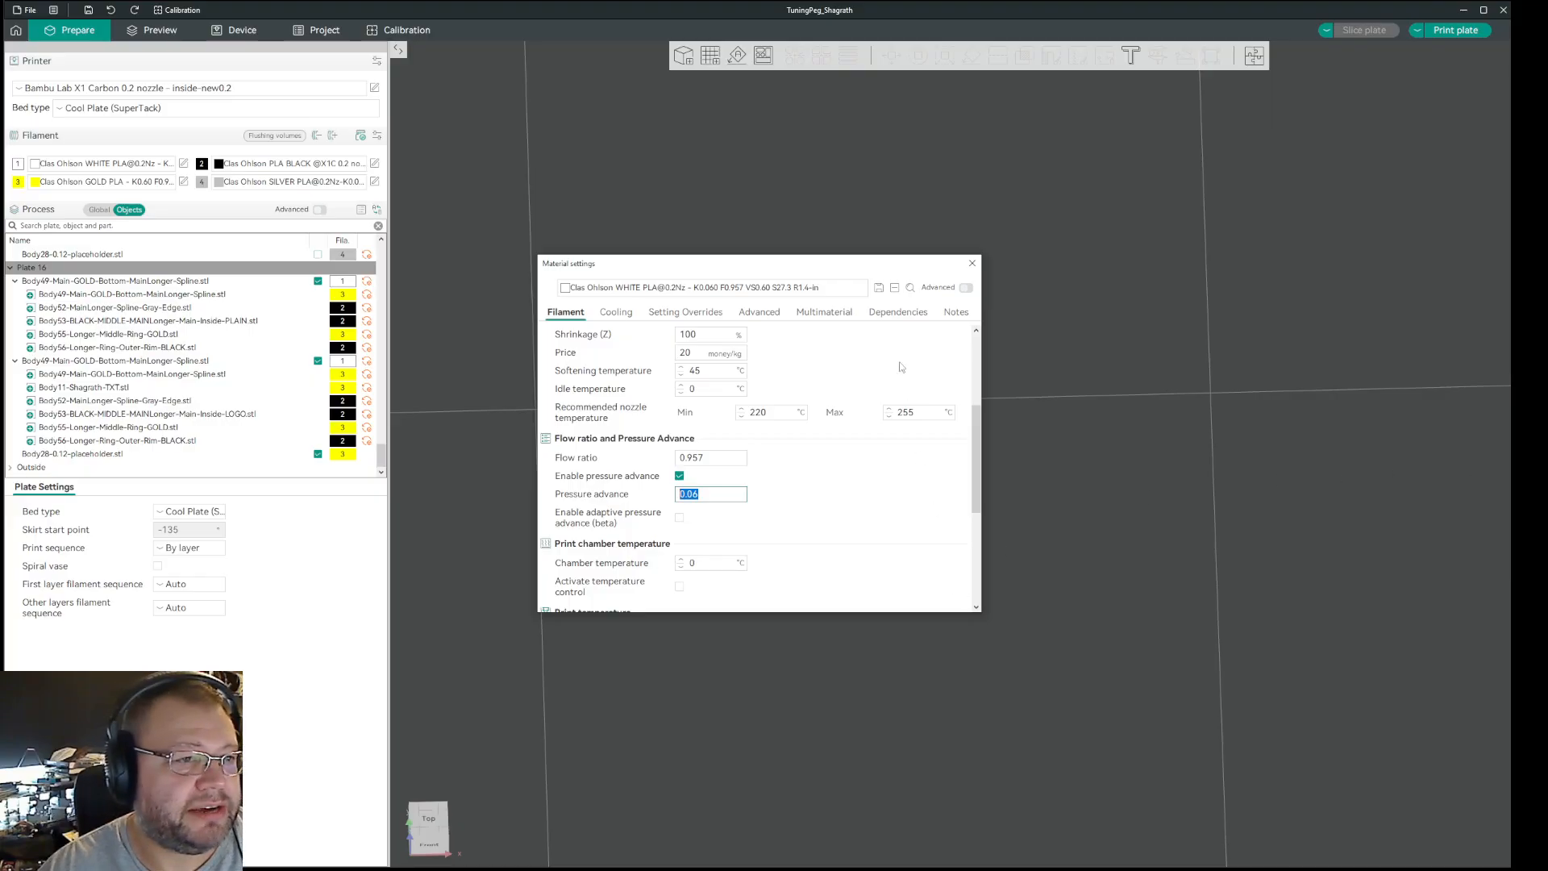
click(973, 263)
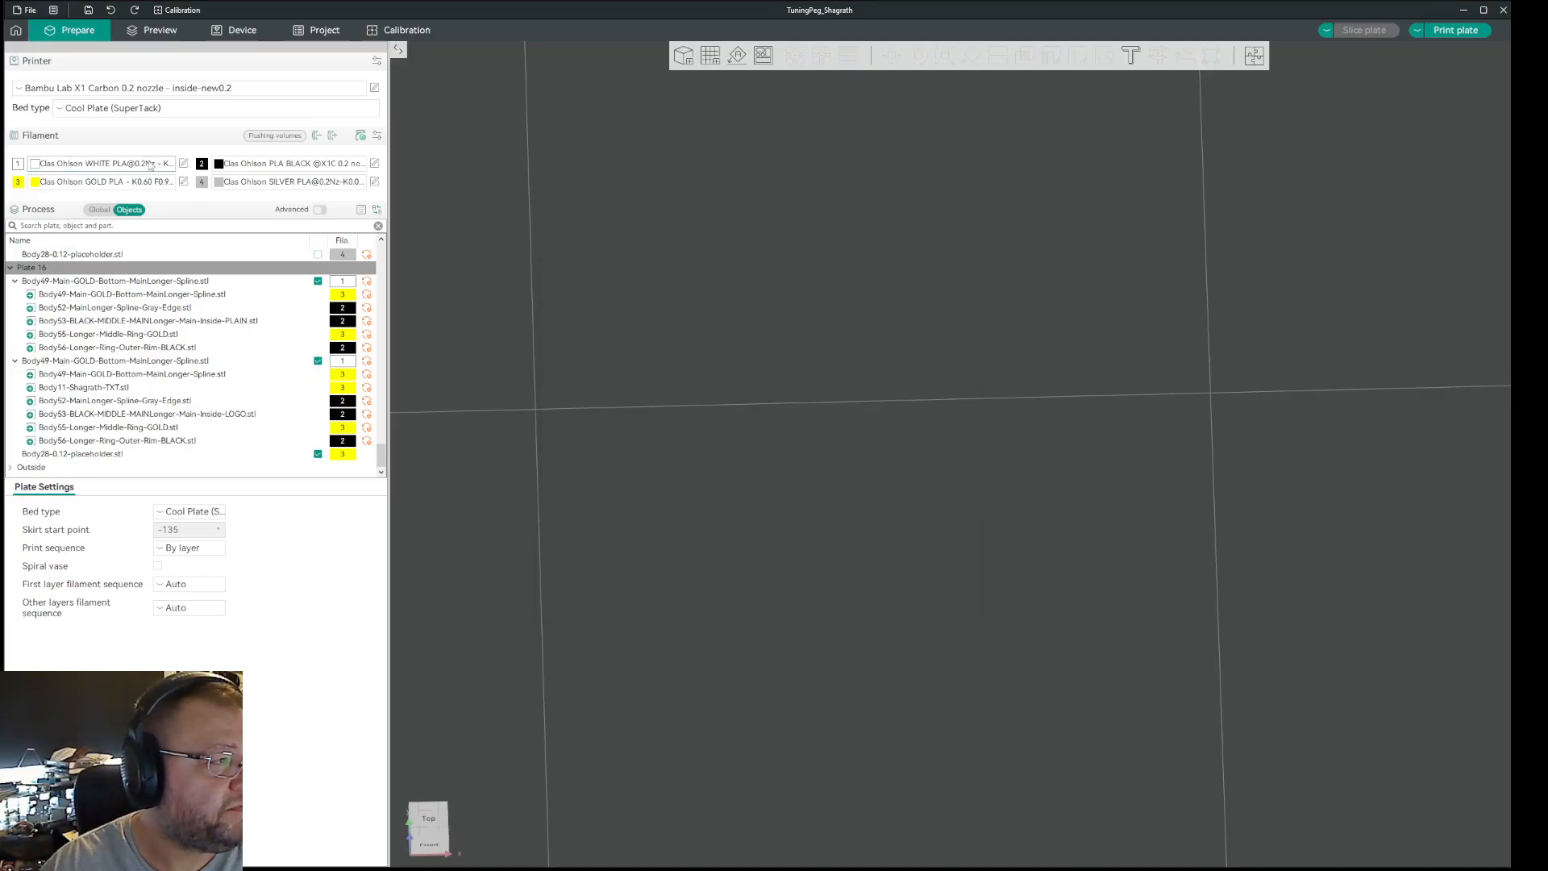
- Examine the Clas Ohlson GOLD PLA filament's flow ratio, pressure advance, temperatures and maximum volumetric speed, and close its settings
click(150, 165)
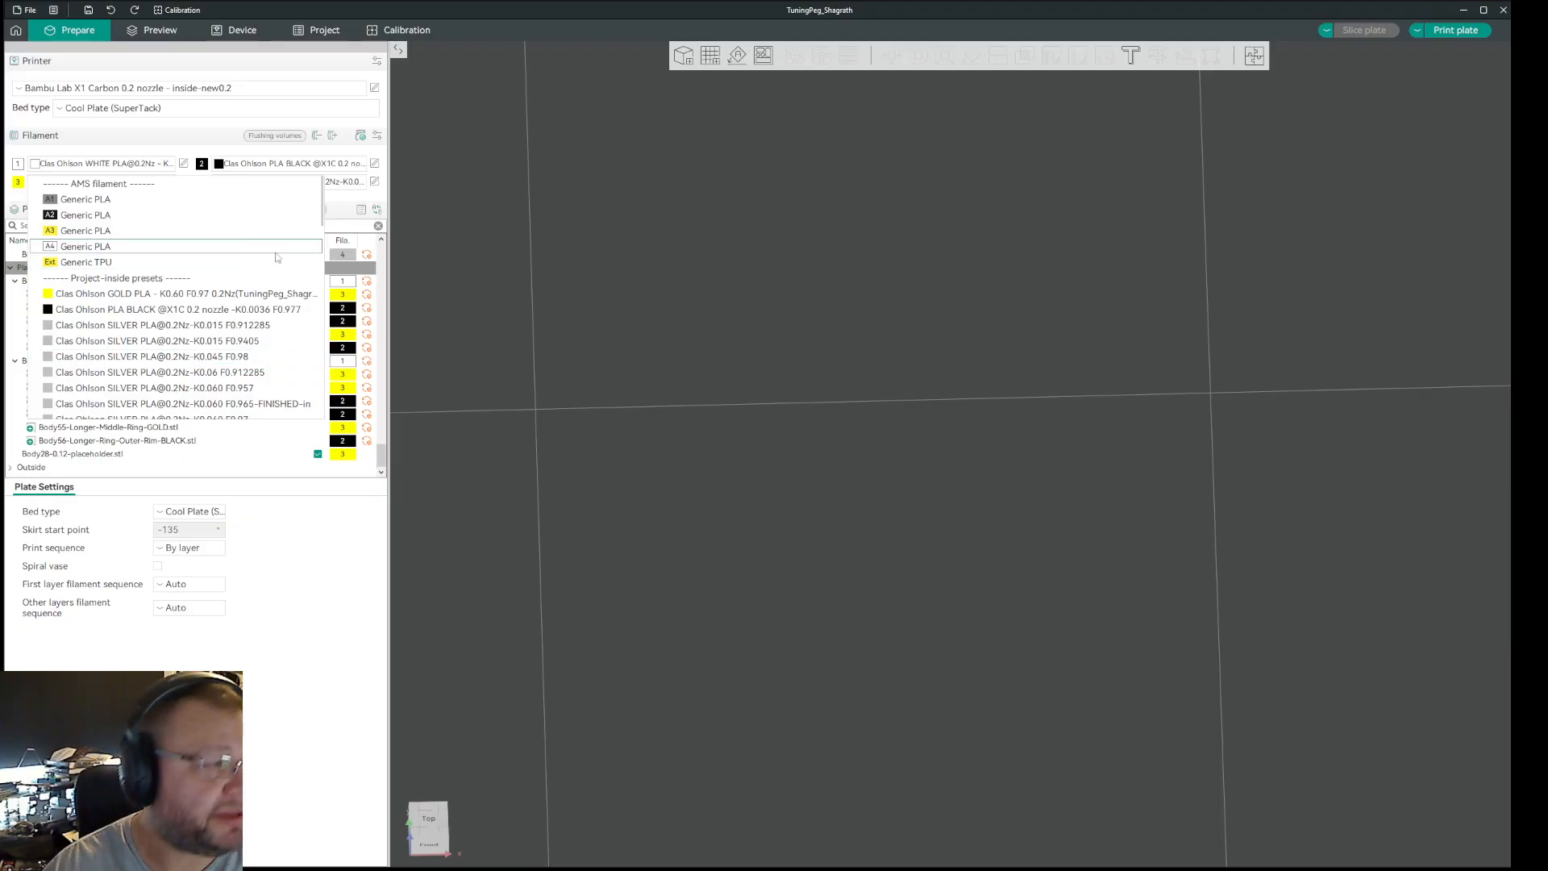
click(191, 146)
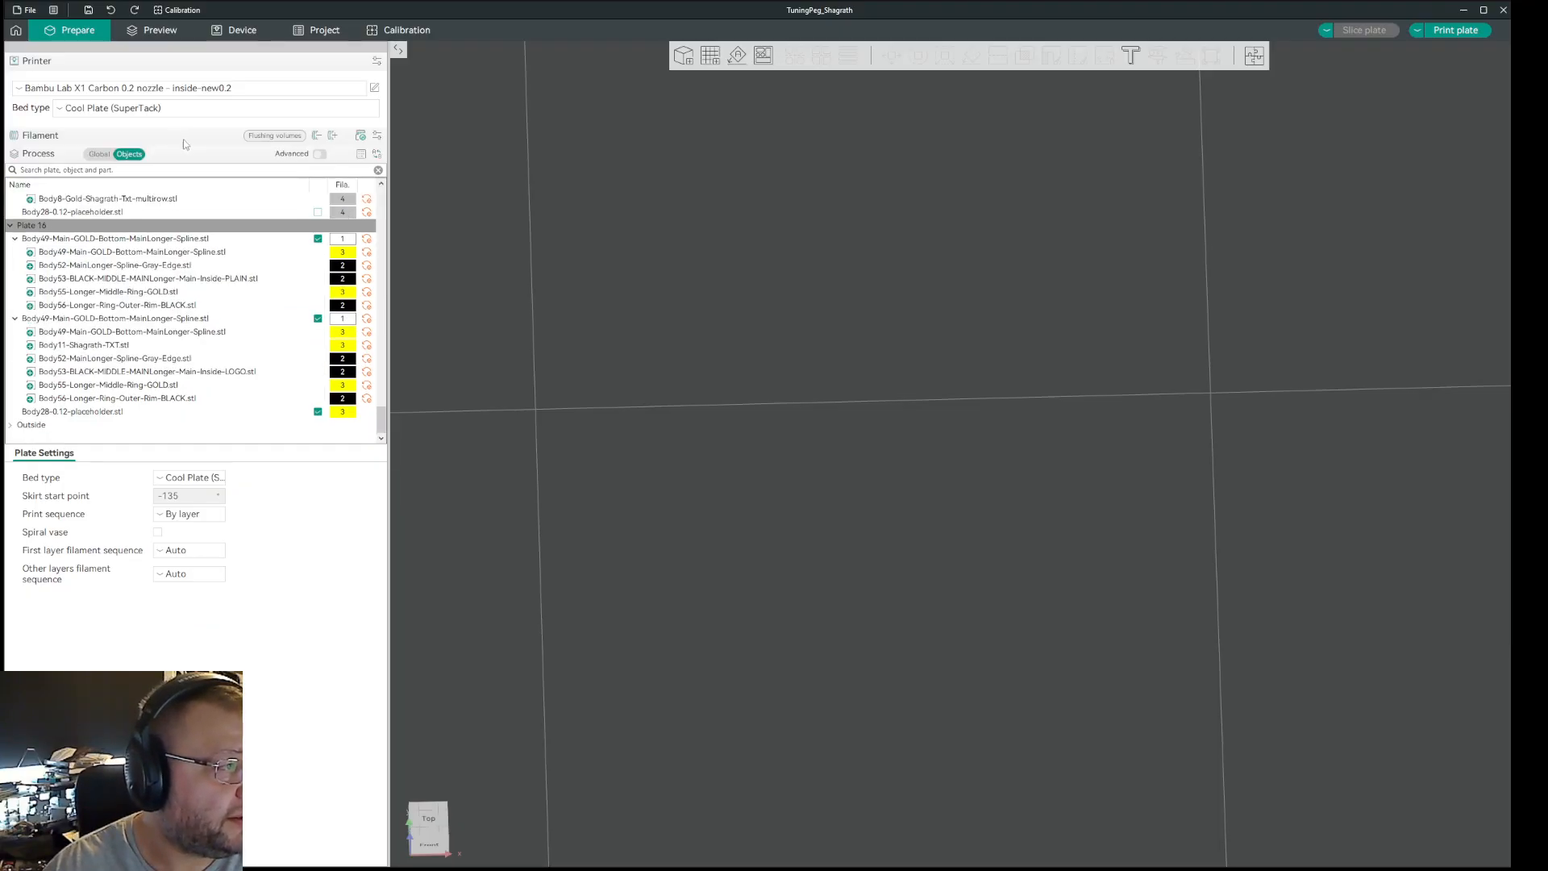
click(183, 182)
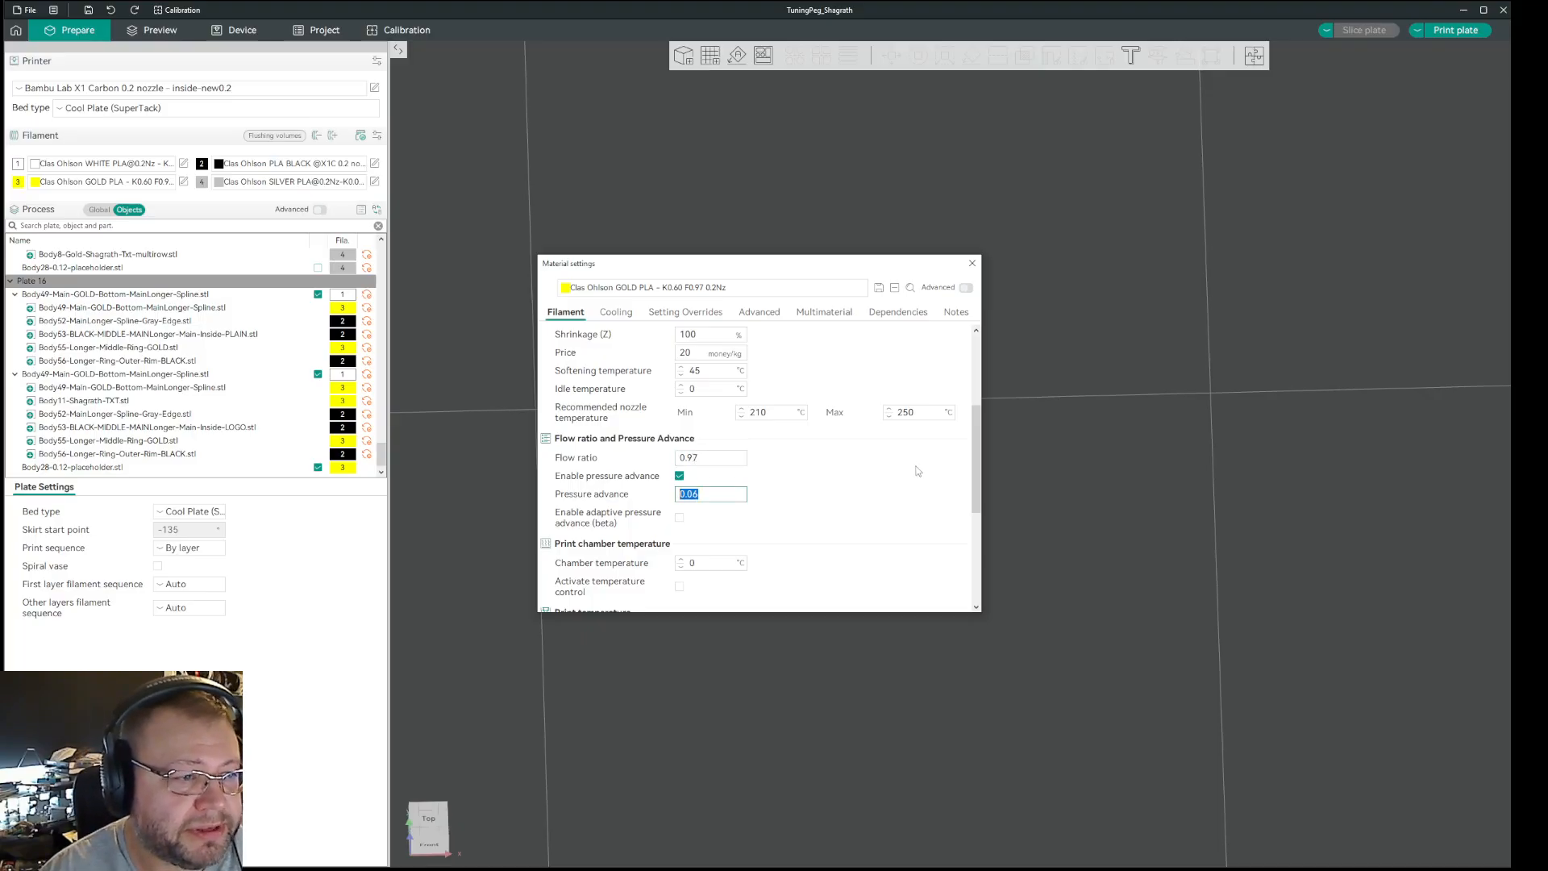
scroll(758, 448, down, 5)
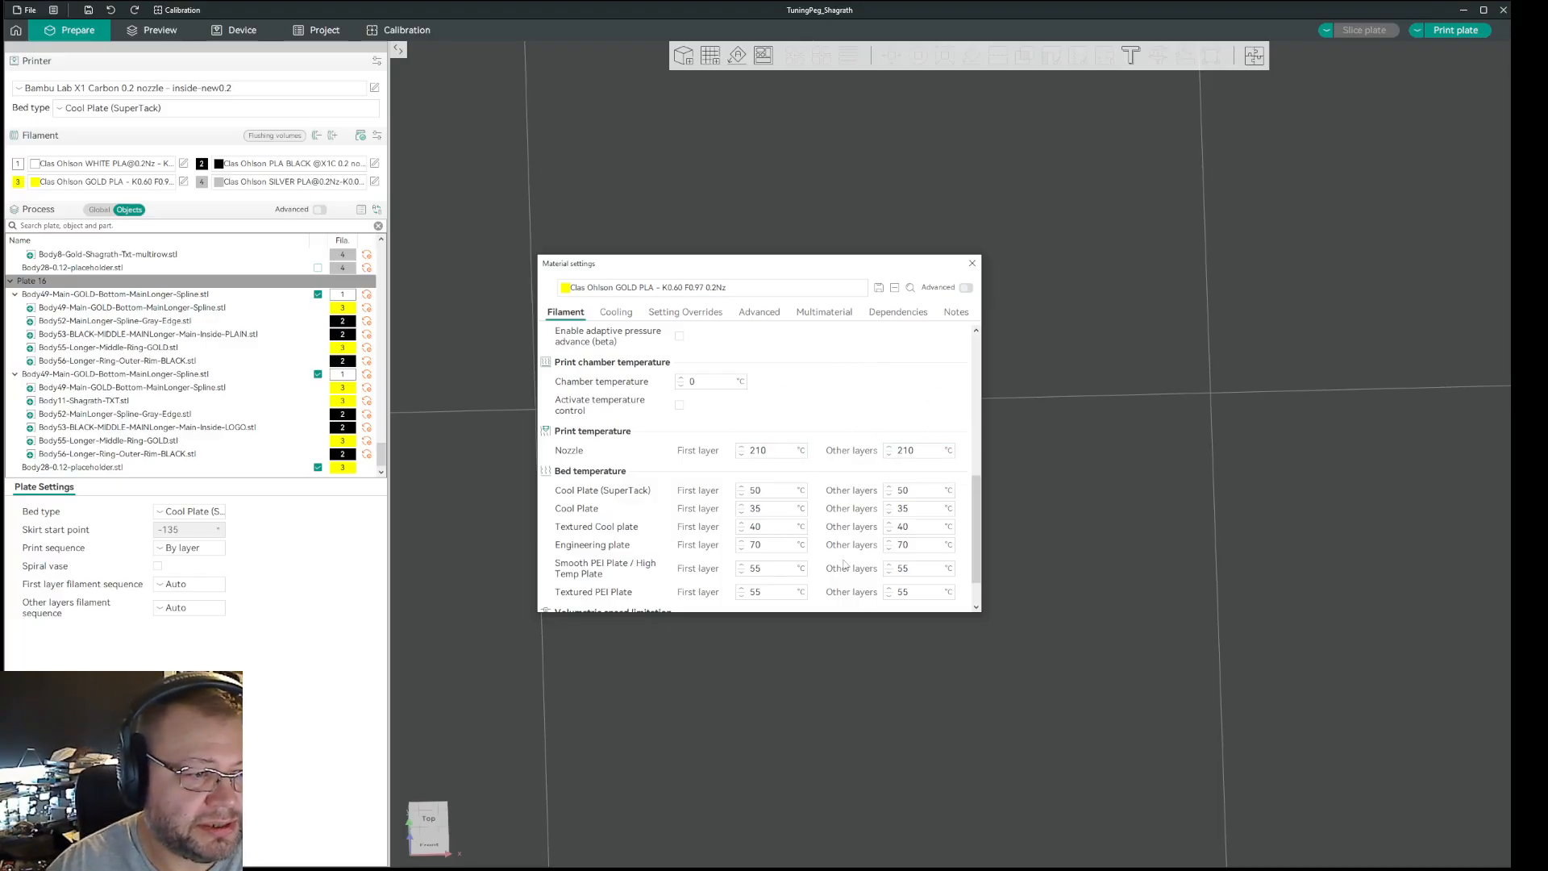
scroll(846, 564, down, 1)
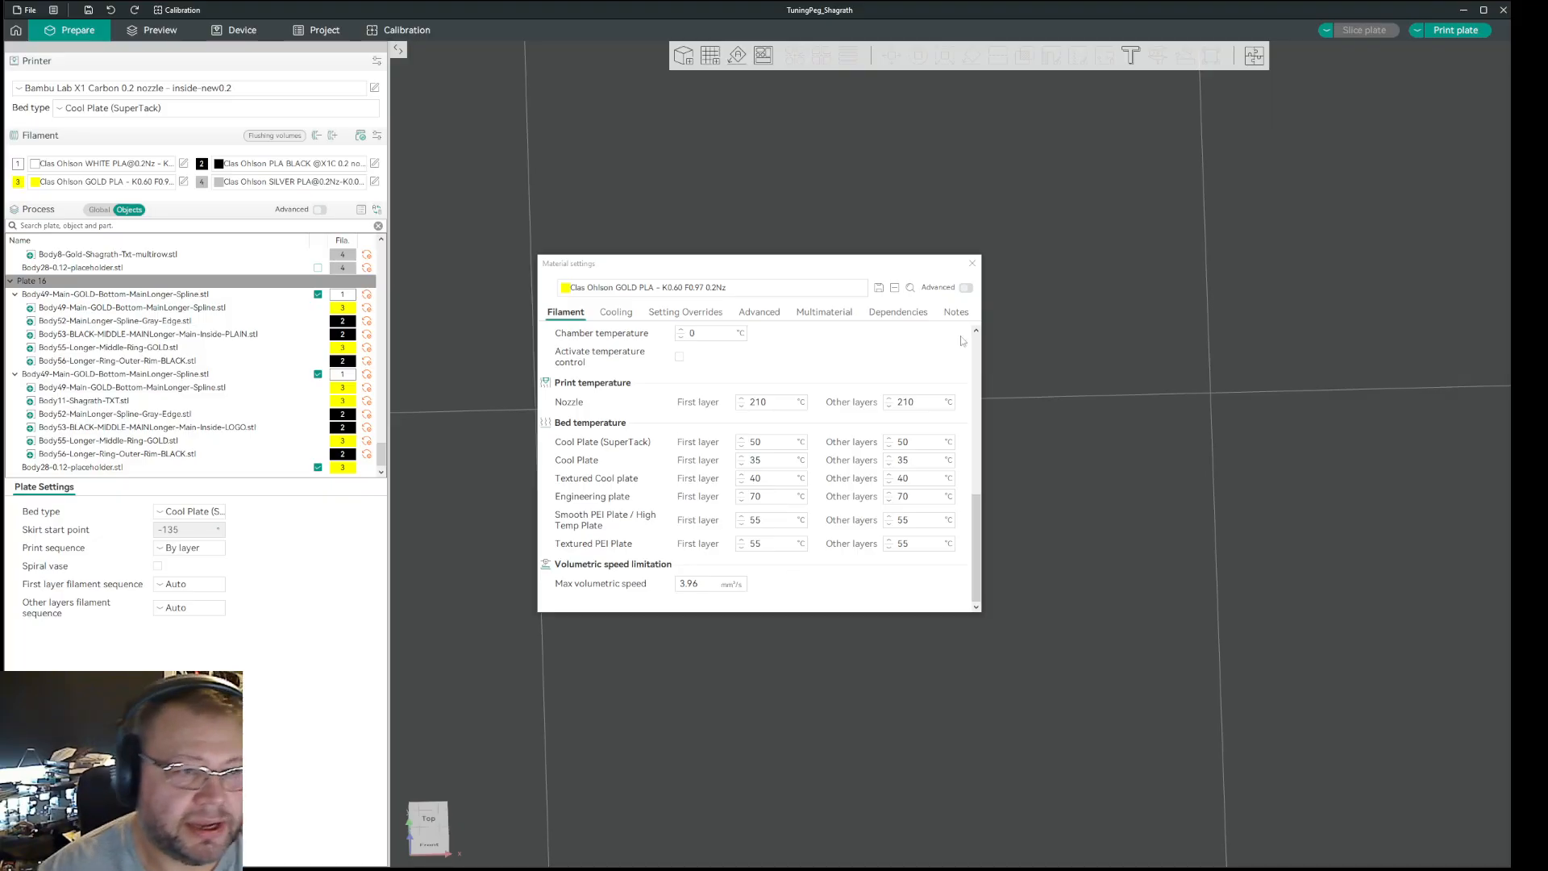
click(972, 263)
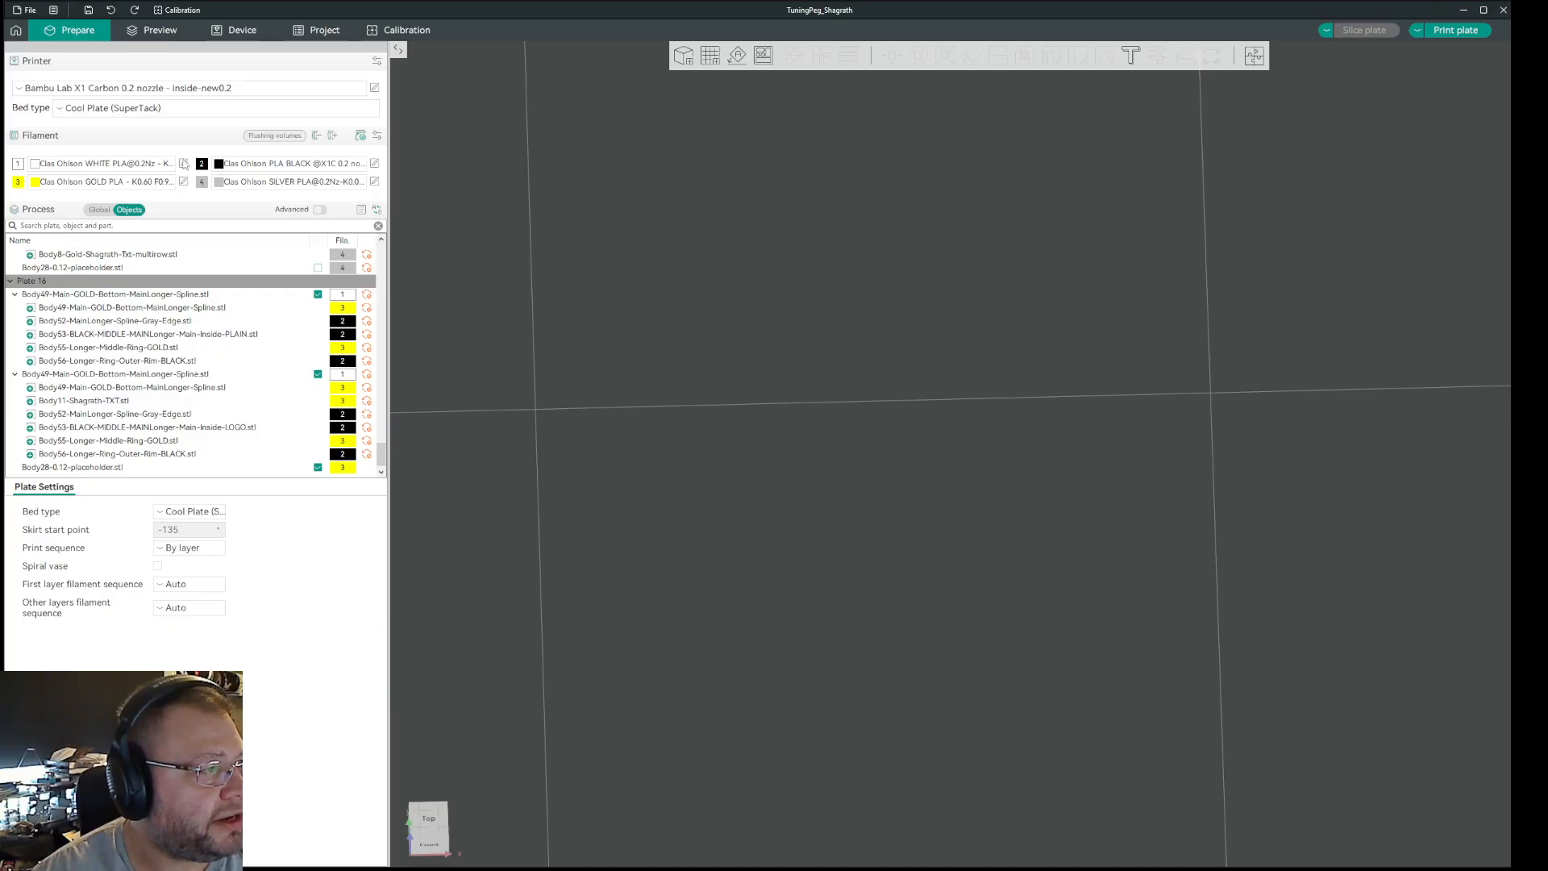
- Compare the Clas Ohlson WHITE PLA filament's temperatures, volumetric speed limit, flow ratio and pressure advance, and close its settings
click(183, 163)
scroll(887, 499, down, 3)
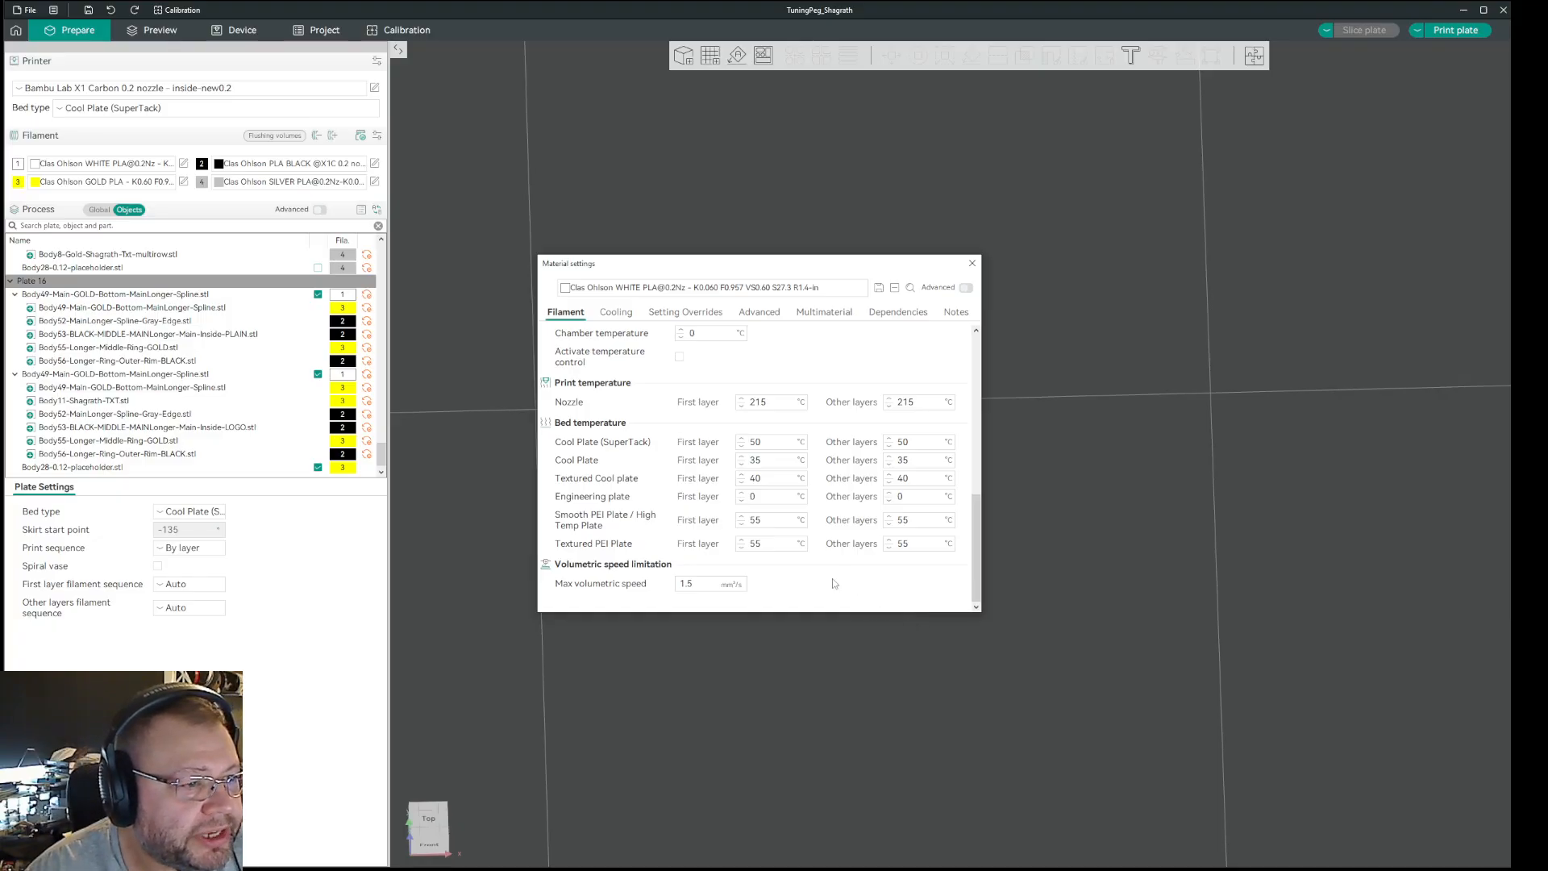
scroll(832, 578, up, 3)
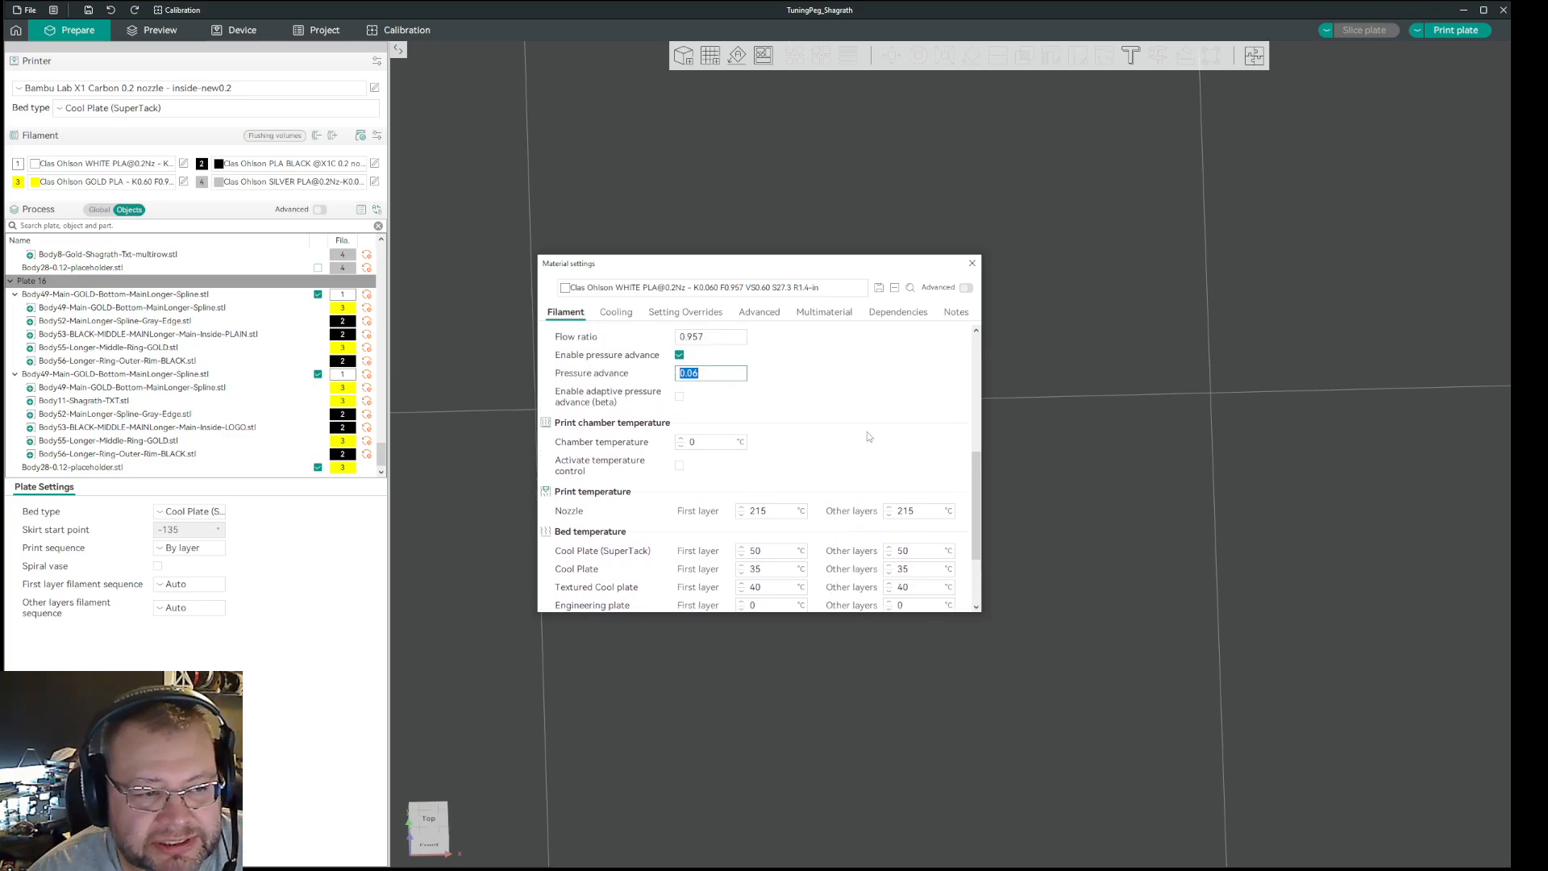
scroll(868, 433, up, 2)
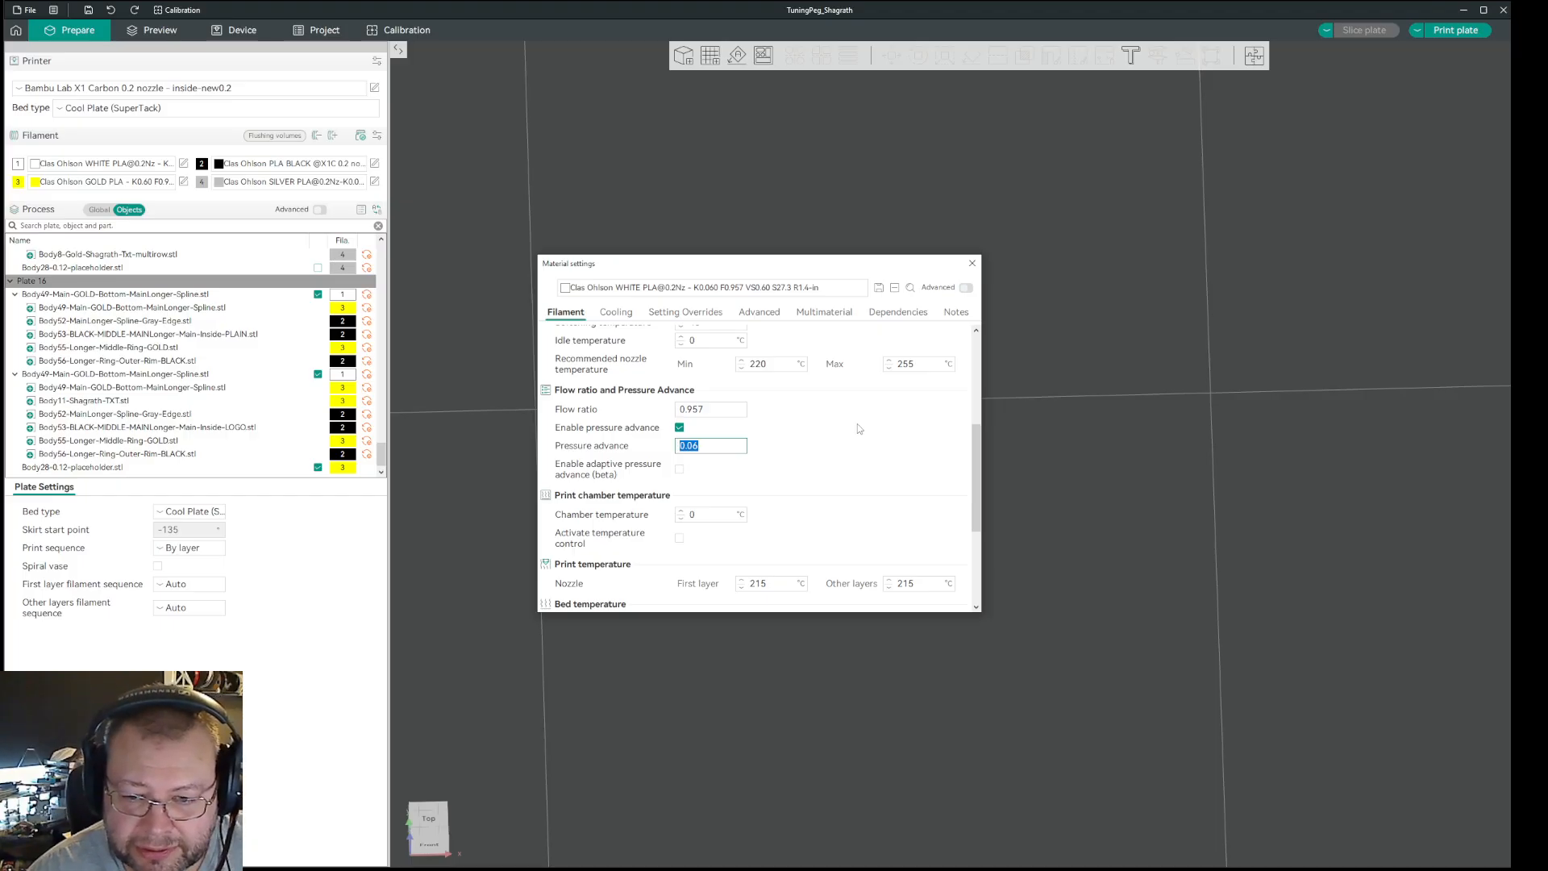
scroll(881, 474, down, 1)
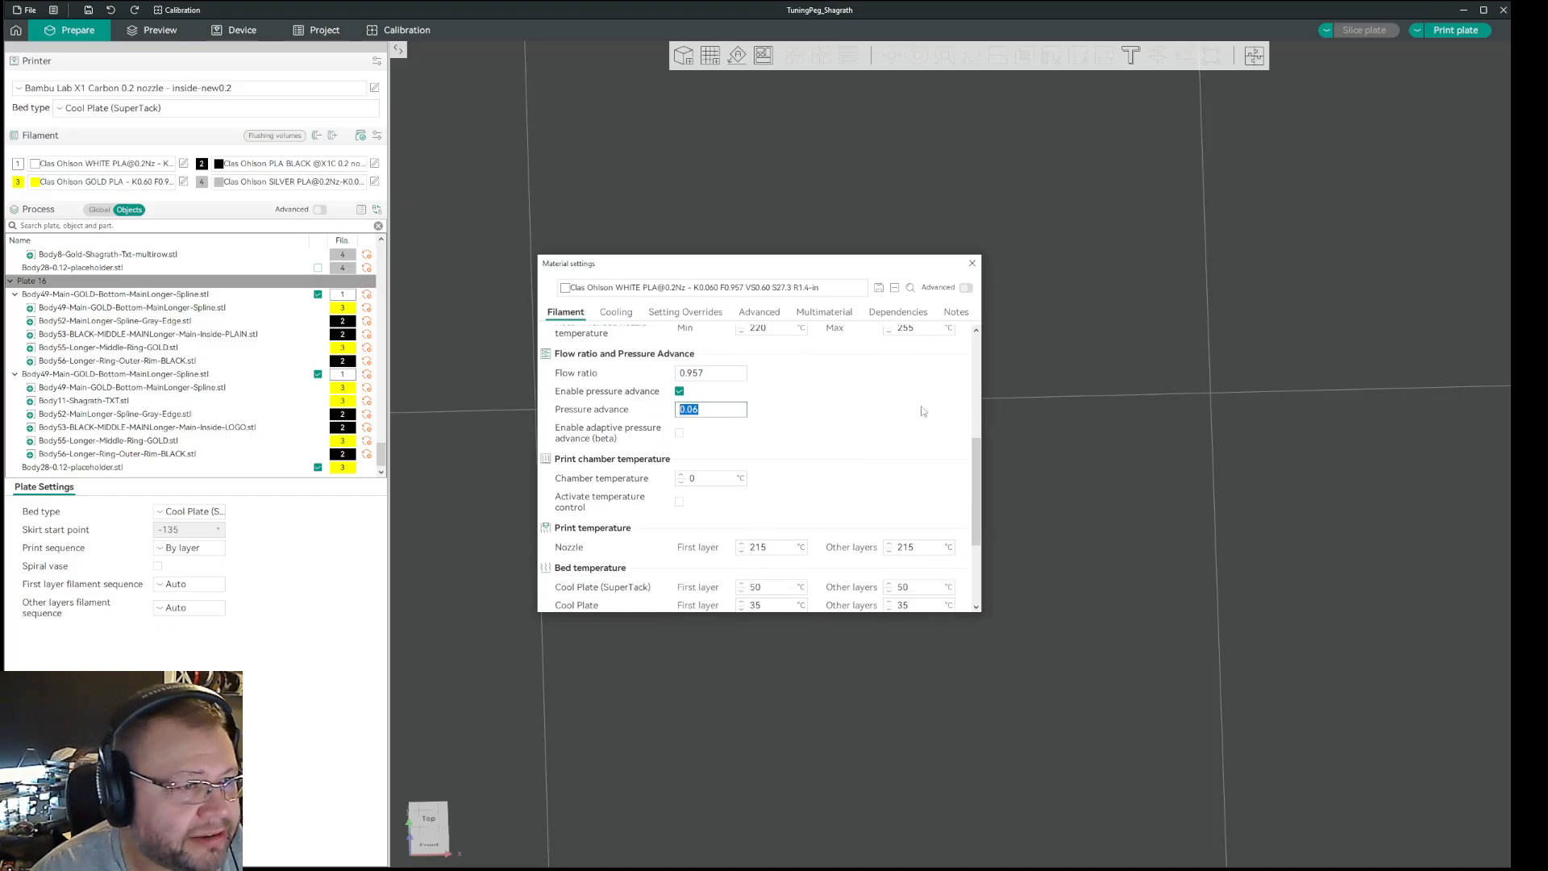
click(972, 263)
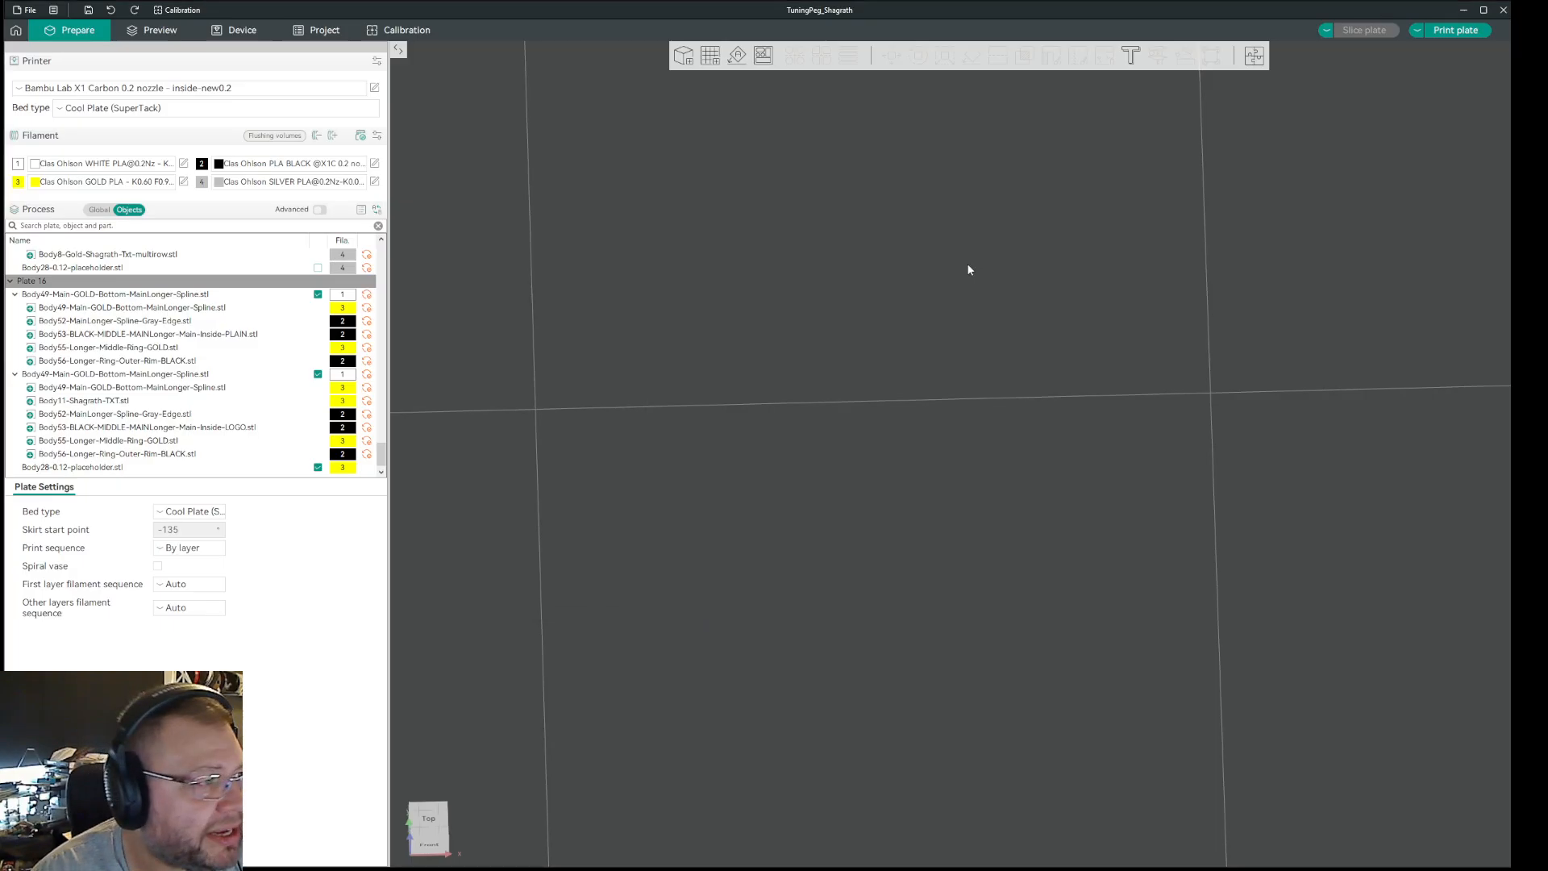
- Reopen the Clas Ohlson GOLD PLA filament's settings and review them from the volumetric speed limit back to the basic information
click(184, 183)
scroll(750, 410, down, 4)
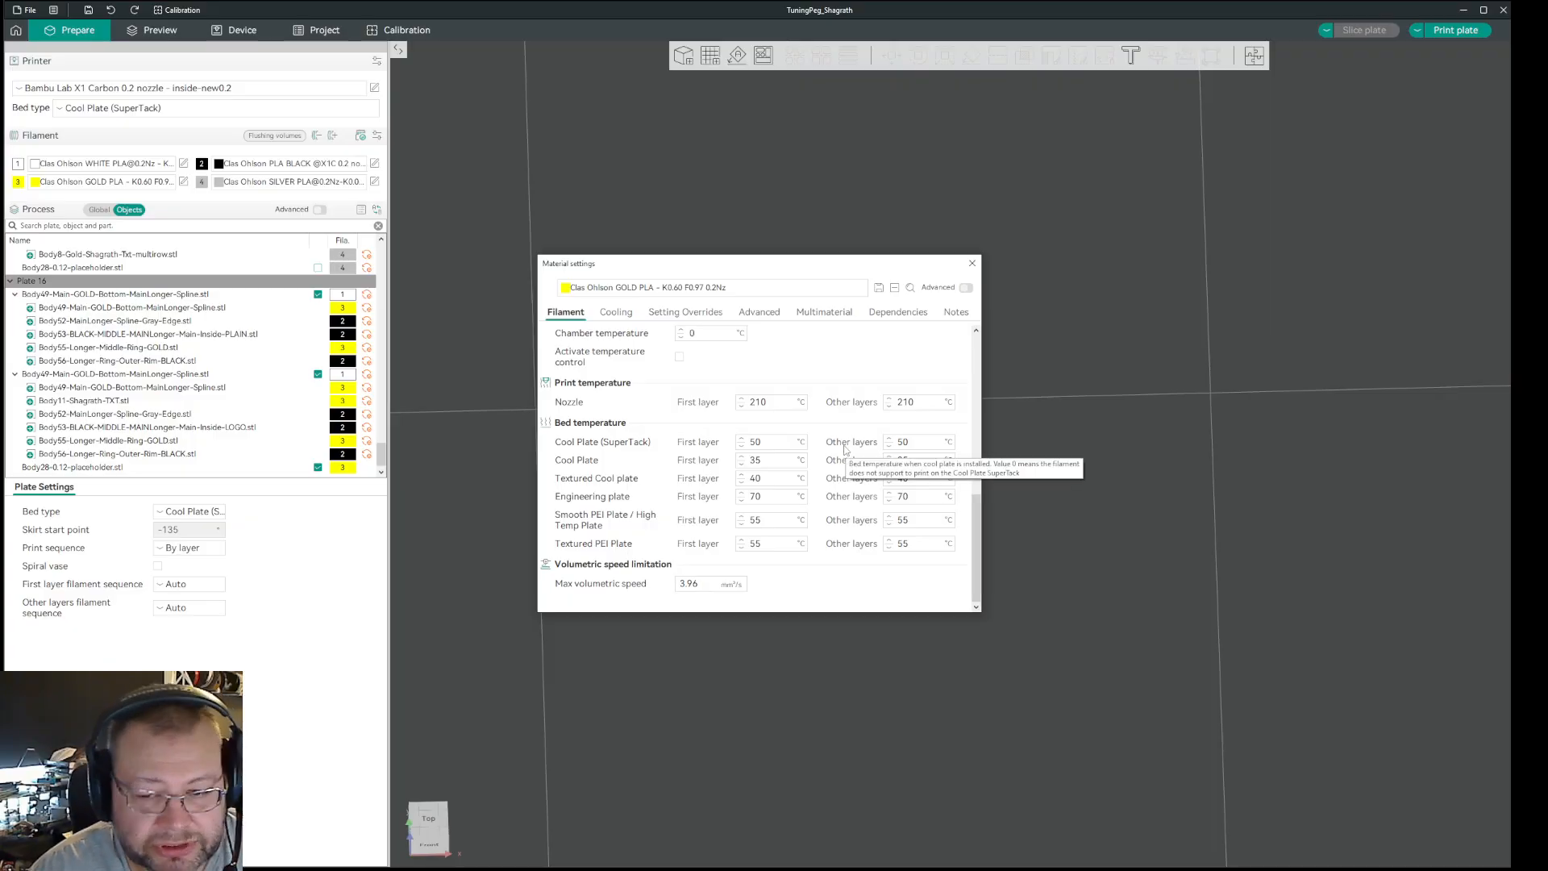
scroll(887, 443, up, 5)
scroll(895, 440, up, 4)
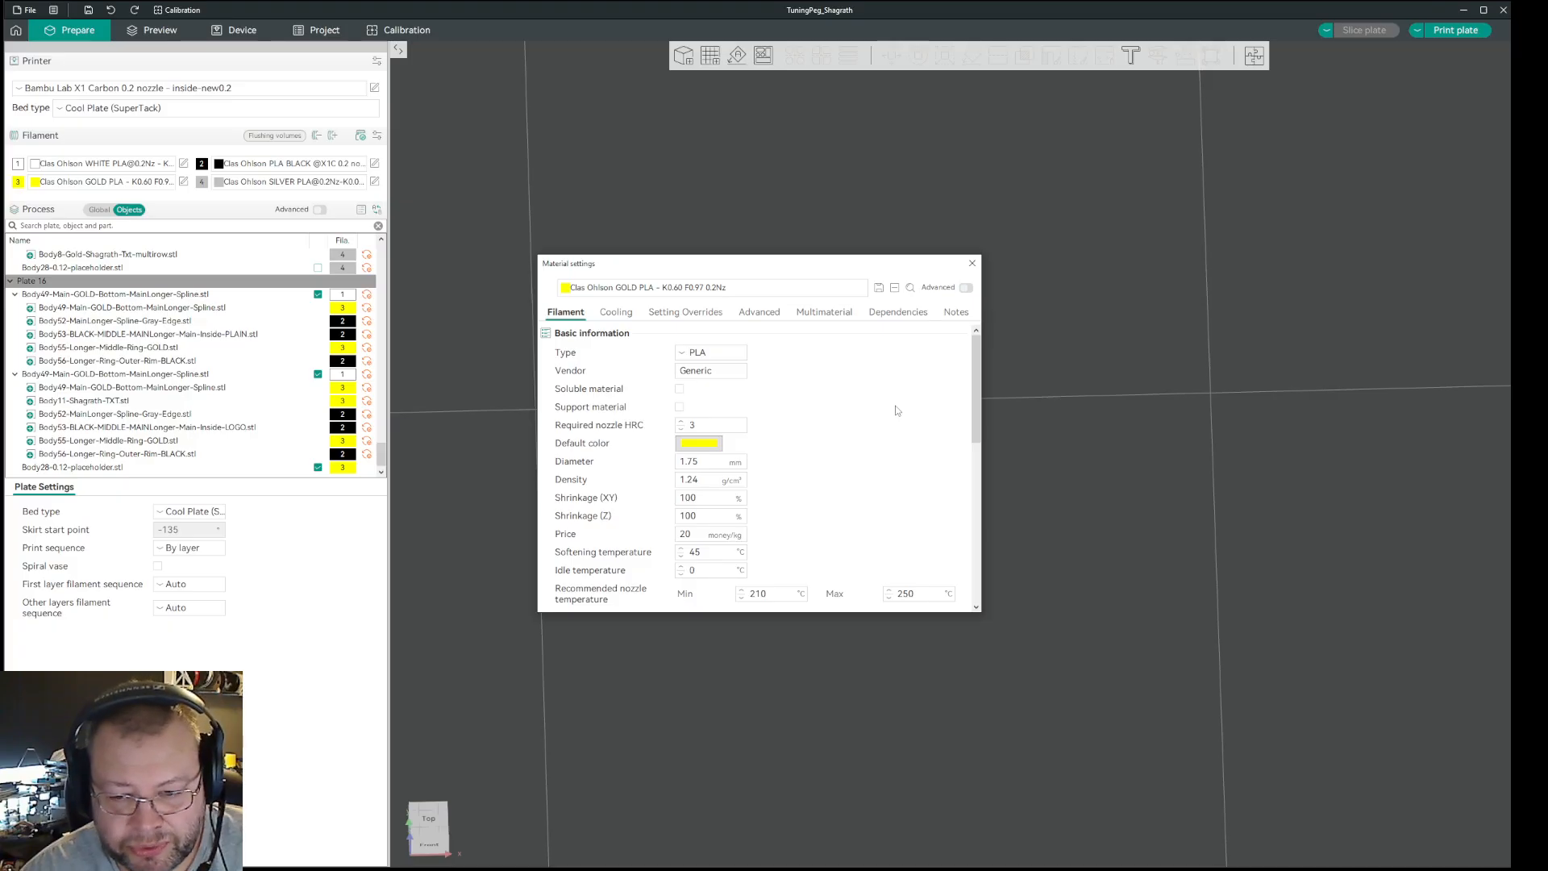